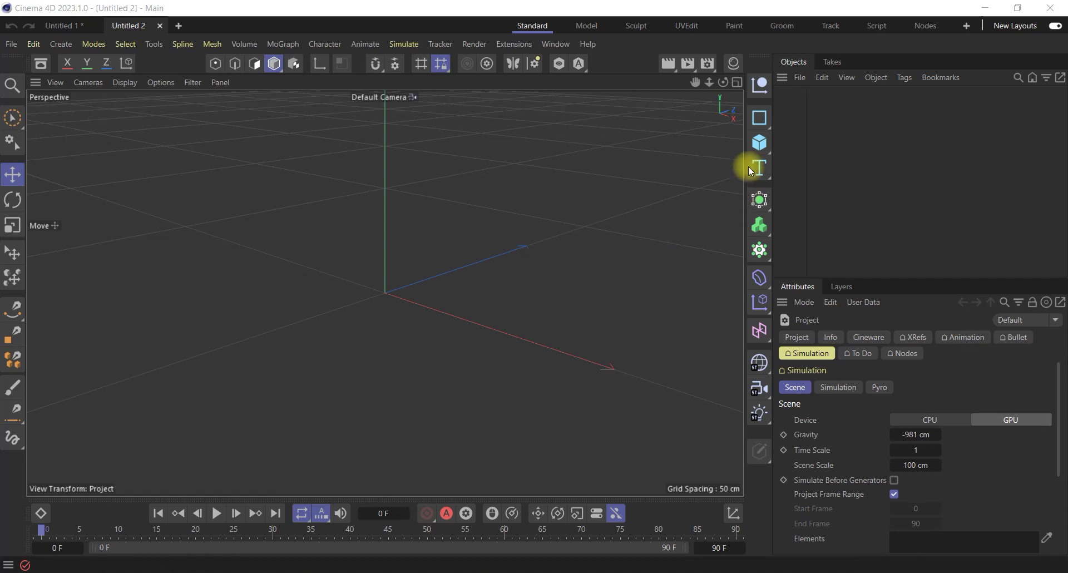
# - Create a Sphere primitive with a 50 cm radius and 50 segments
pyautogui.click(760, 143)
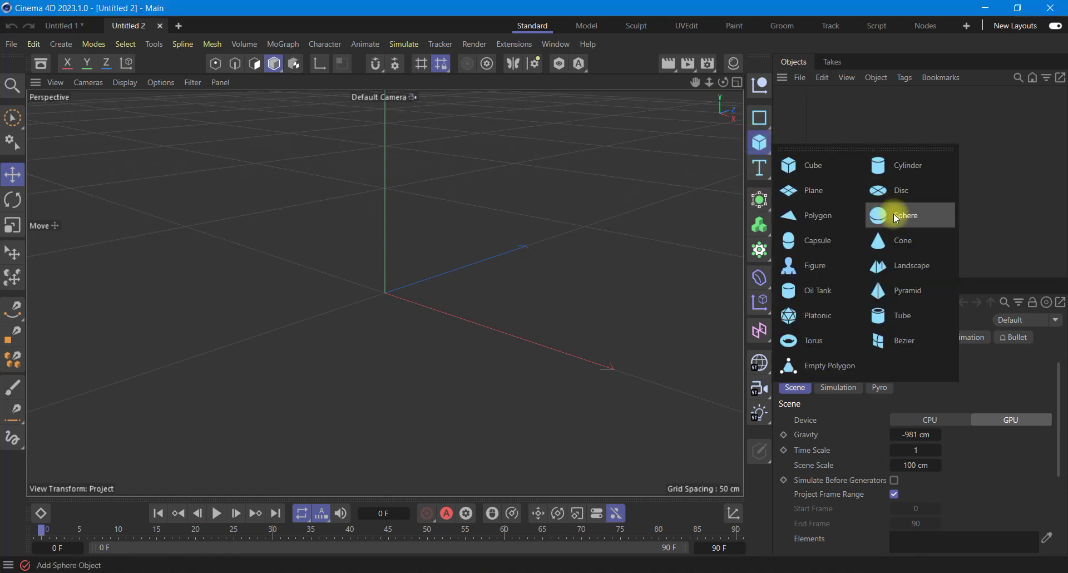
pyautogui.click(893, 221)
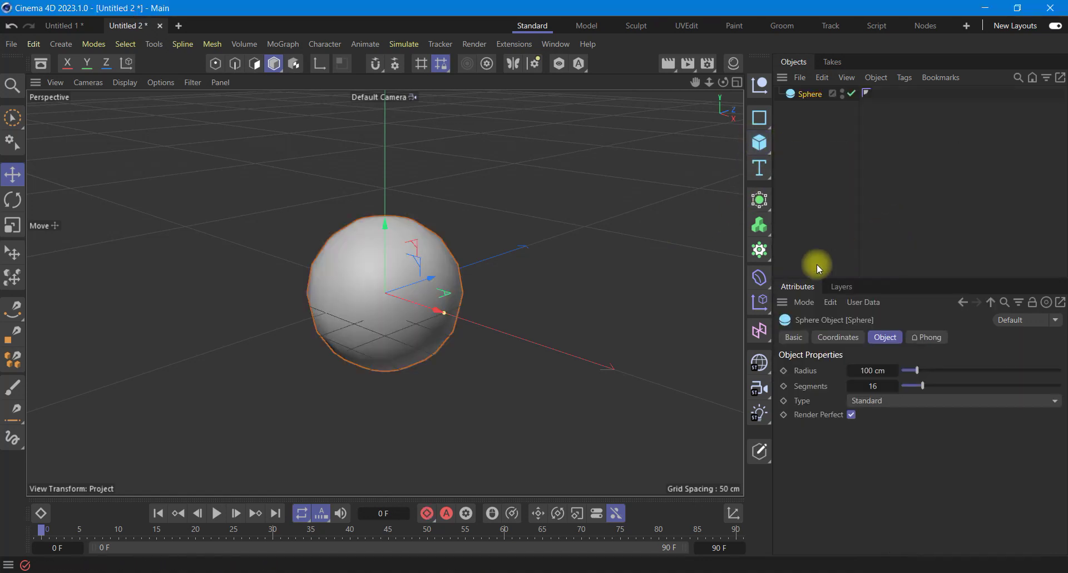
pyautogui.doubleClick(871, 371)
pyautogui.write('50')
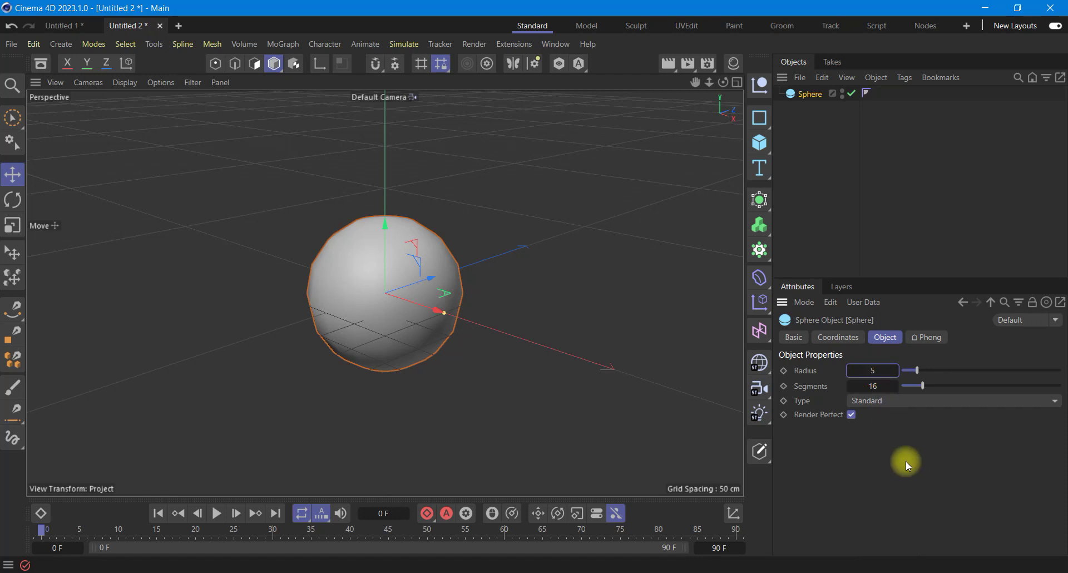
pyautogui.press('Return')
pyautogui.doubleClick(873, 386)
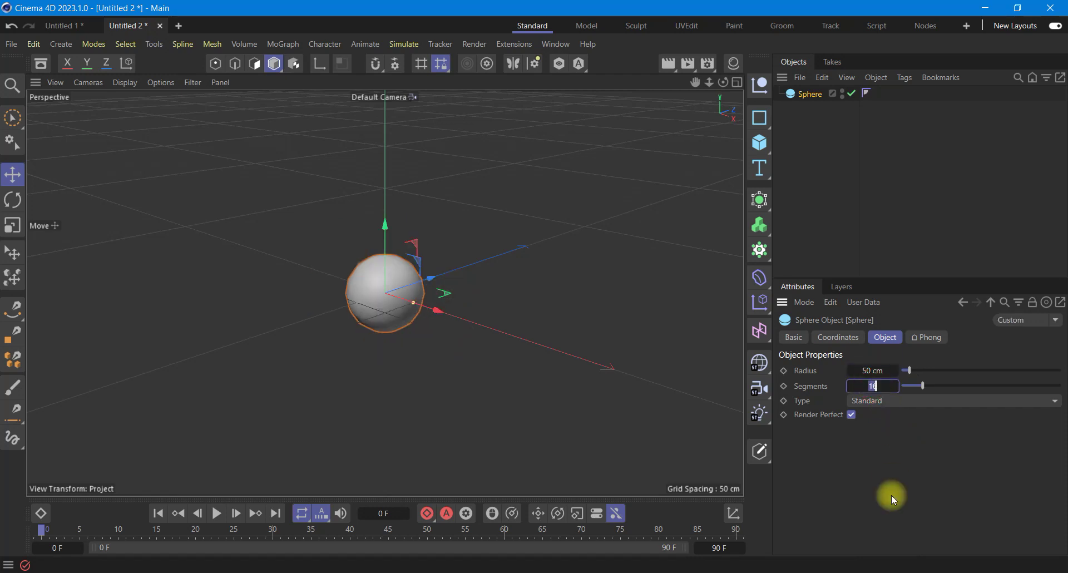
pyautogui.write('50')
pyautogui.press('Return')
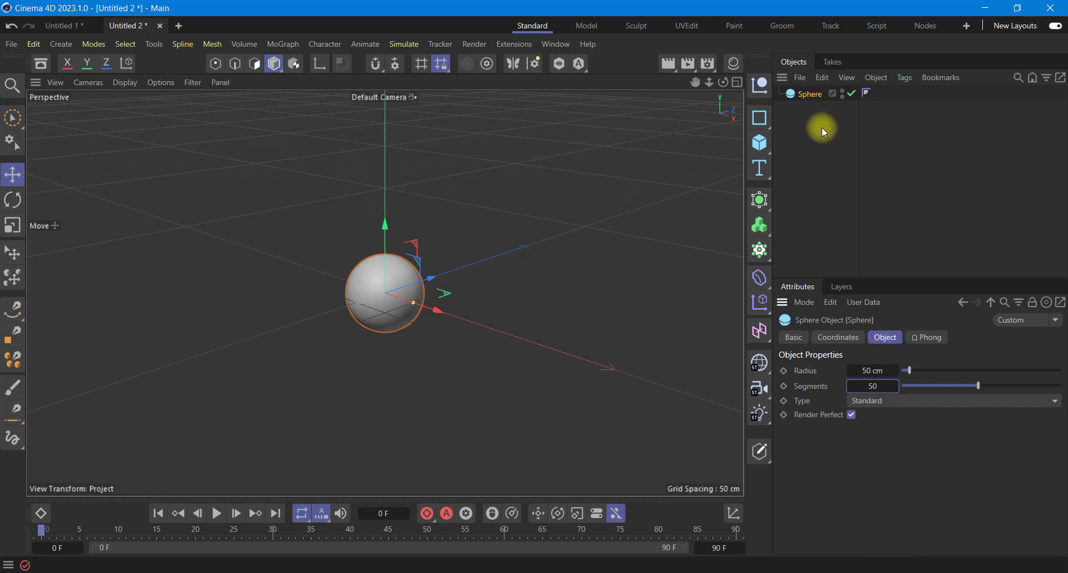
# - Add a Taper deformer and parent it under the sphere
pyautogui.click(766, 277)
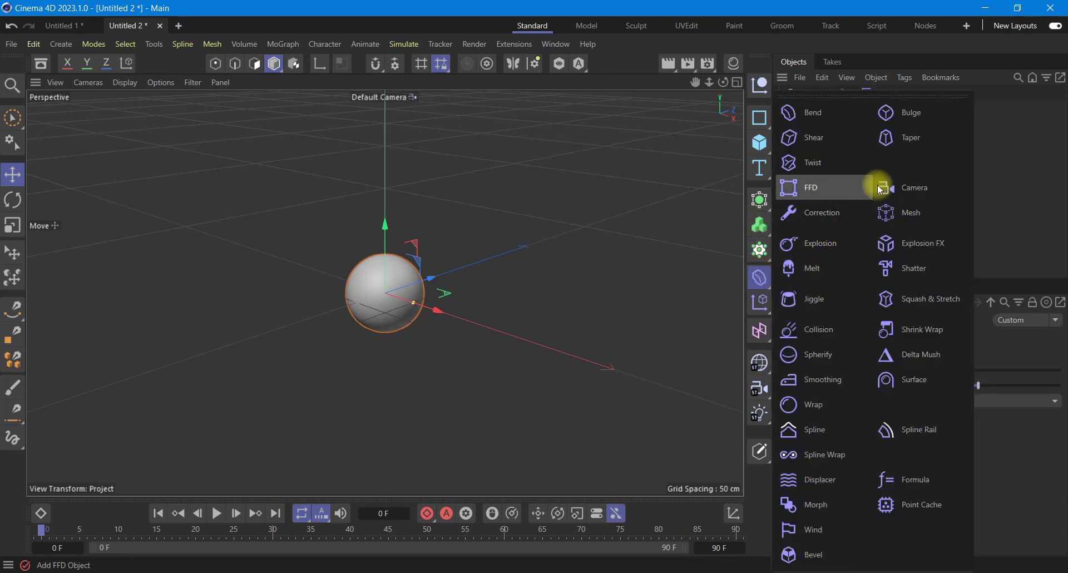
pyautogui.click(920, 142)
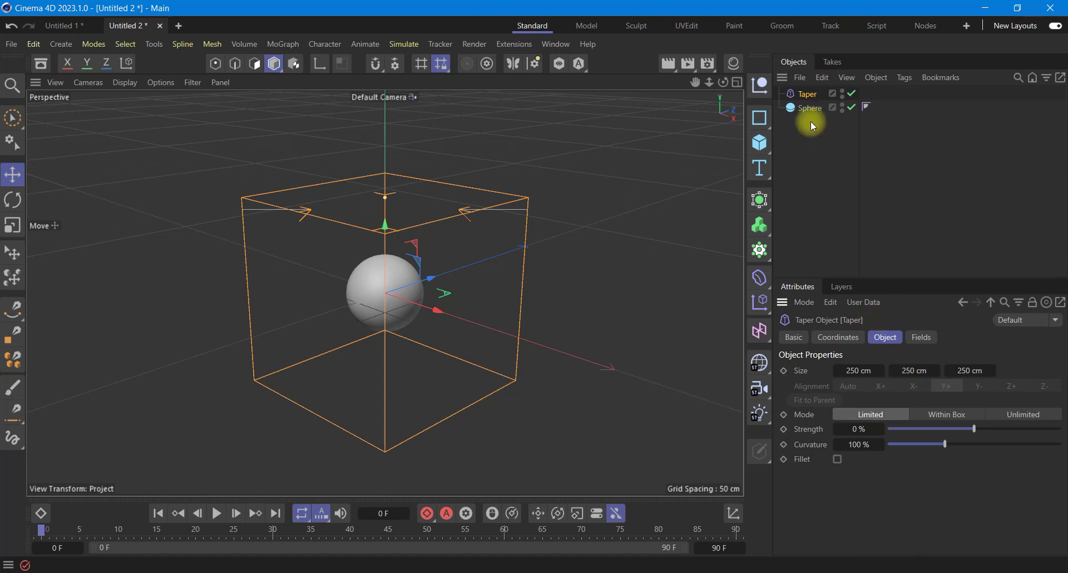
pyautogui.moveTo(806, 108)
pyautogui.mouseDown()
pyautogui.moveTo(818, 115)
pyautogui.moveTo(811, 105)
pyautogui.mouseUp()
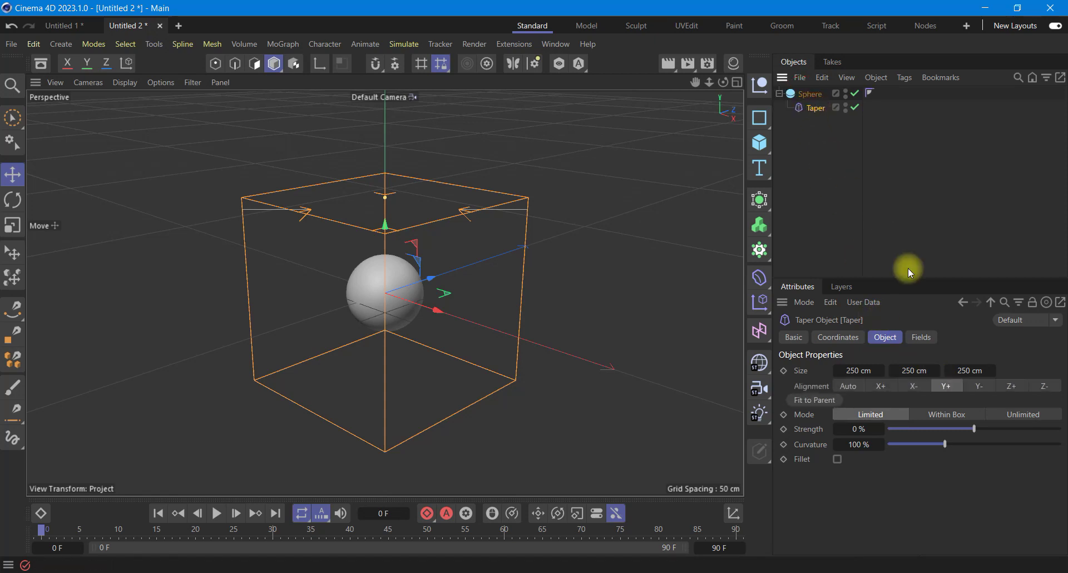
# - Set the taper to Y- alignment, fit it to the sphere, 35% strength, and hide its cage
pyautogui.click(979, 387)
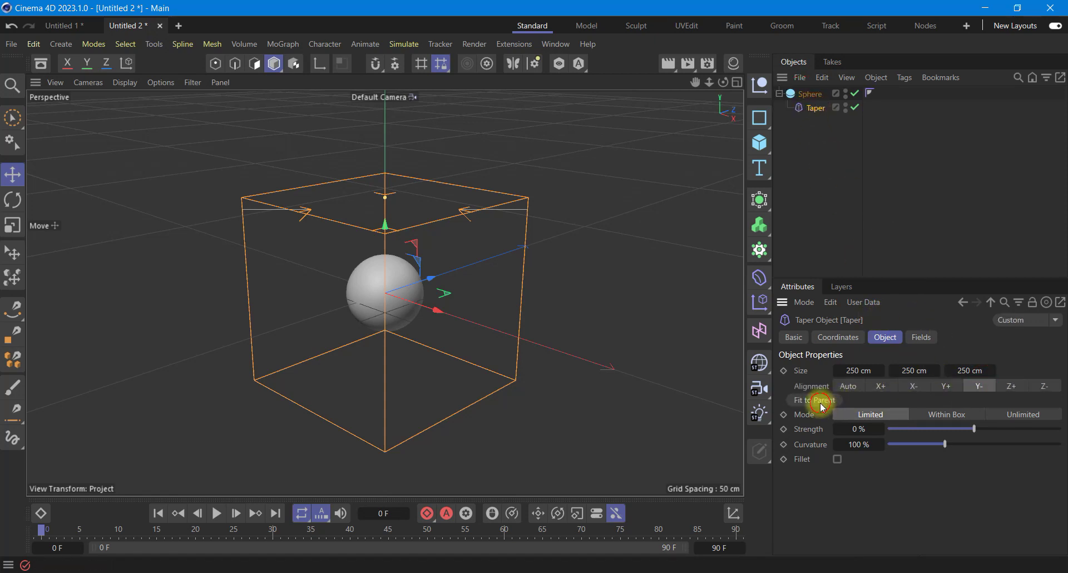
pyautogui.click(816, 401)
pyautogui.moveTo(978, 428); pyautogui.dragTo(1007, 432)
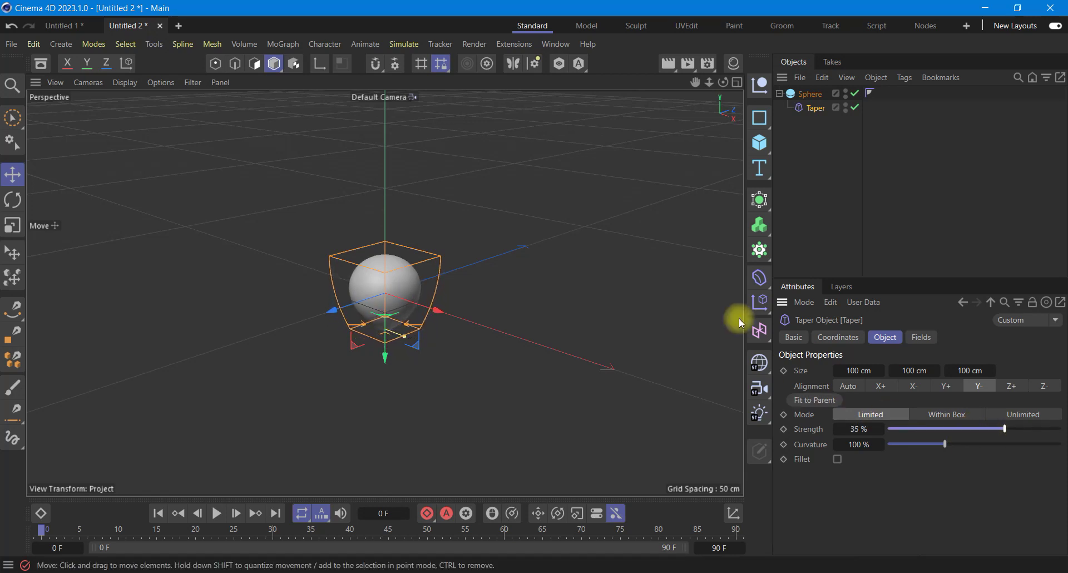
pyautogui.click(845, 105)
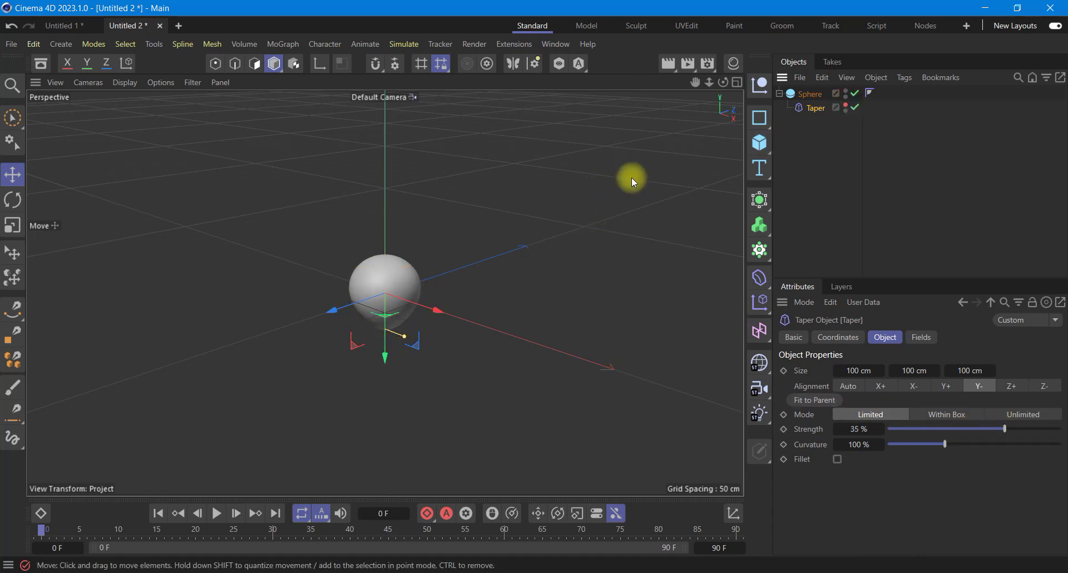
# - Raise the sphere about 296 cm along Y in the Front view, then zoom out the maximised Front view
pyautogui.click(738, 82)
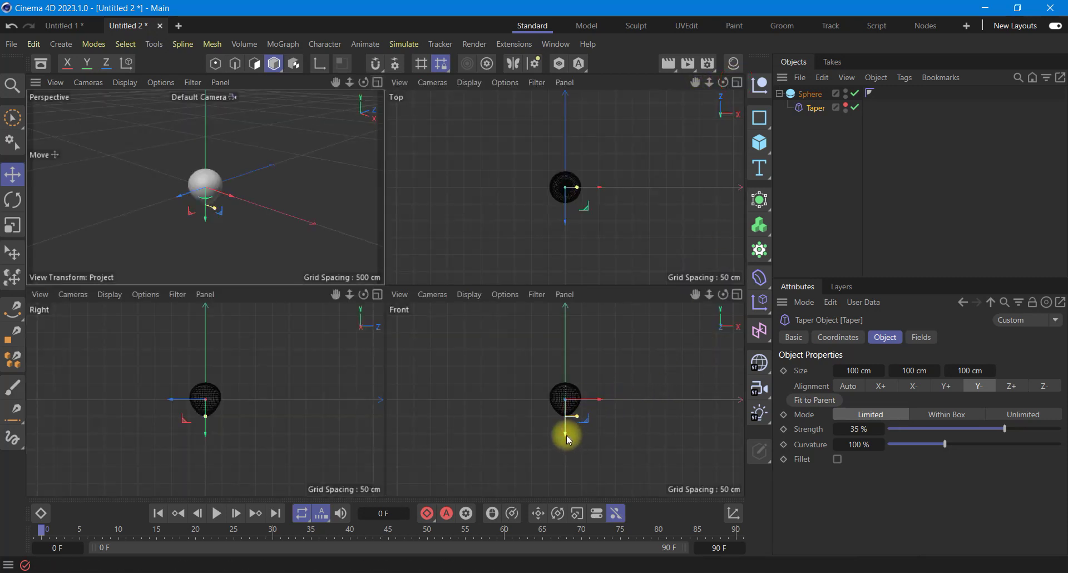
pyautogui.click(807, 94)
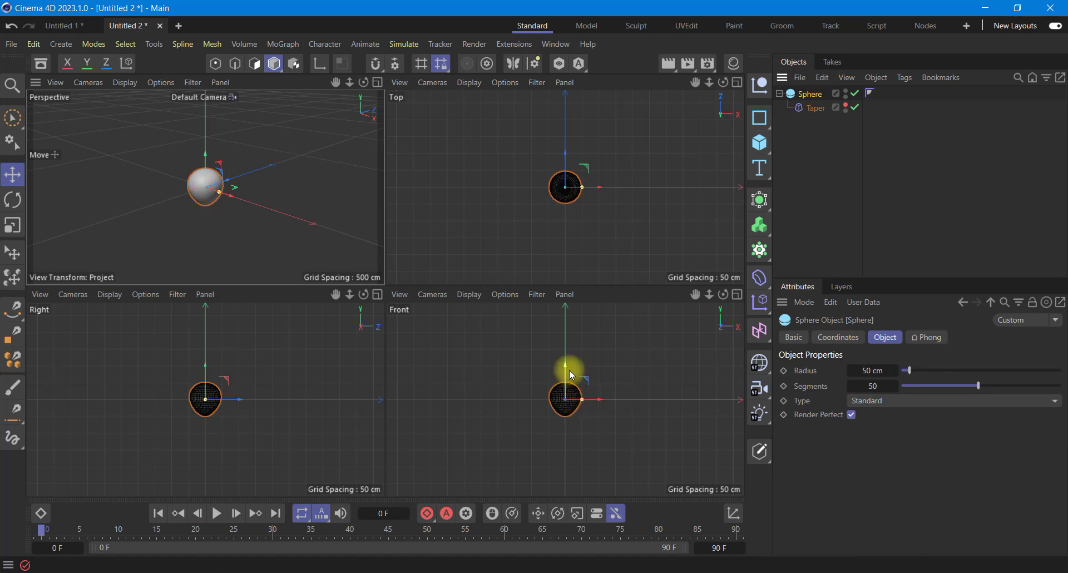
pyautogui.moveTo(570, 370); pyautogui.dragTo(534, 284)
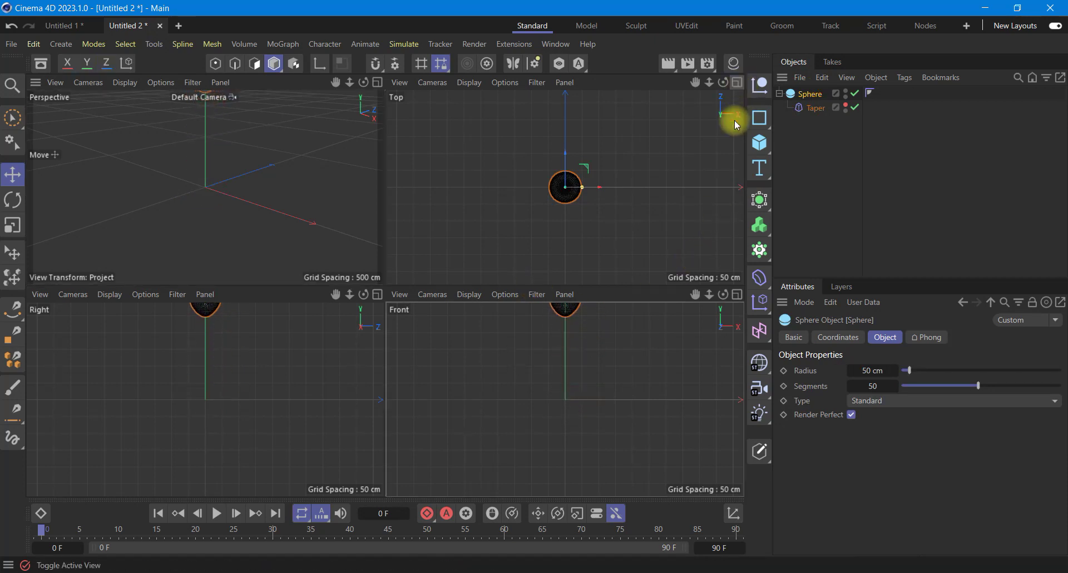
pyautogui.click(737, 294)
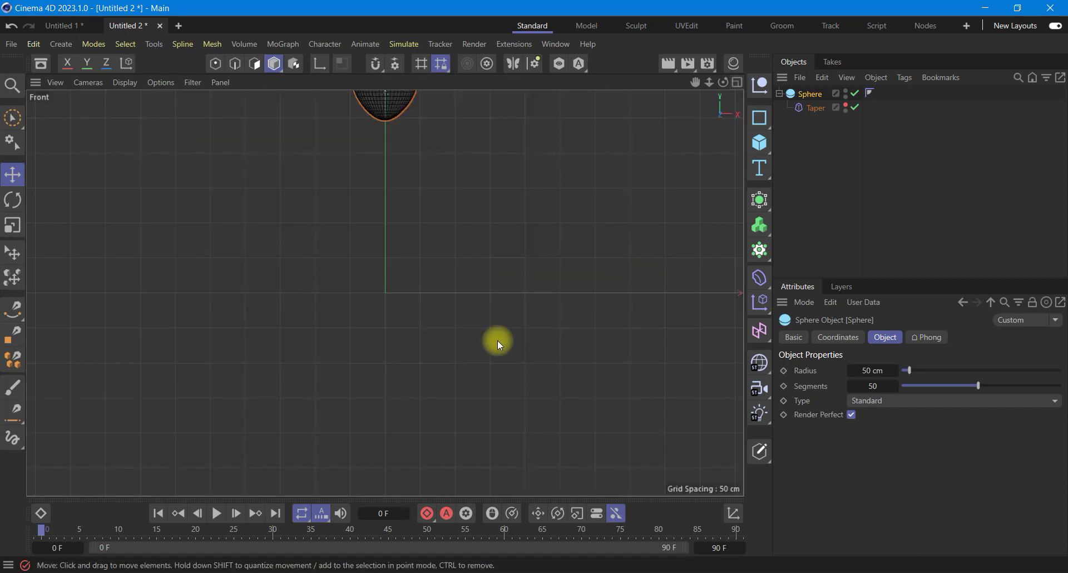
pyautogui.scroll(-1, 420, 344)
pyautogui.scroll(-1, 420, 344)
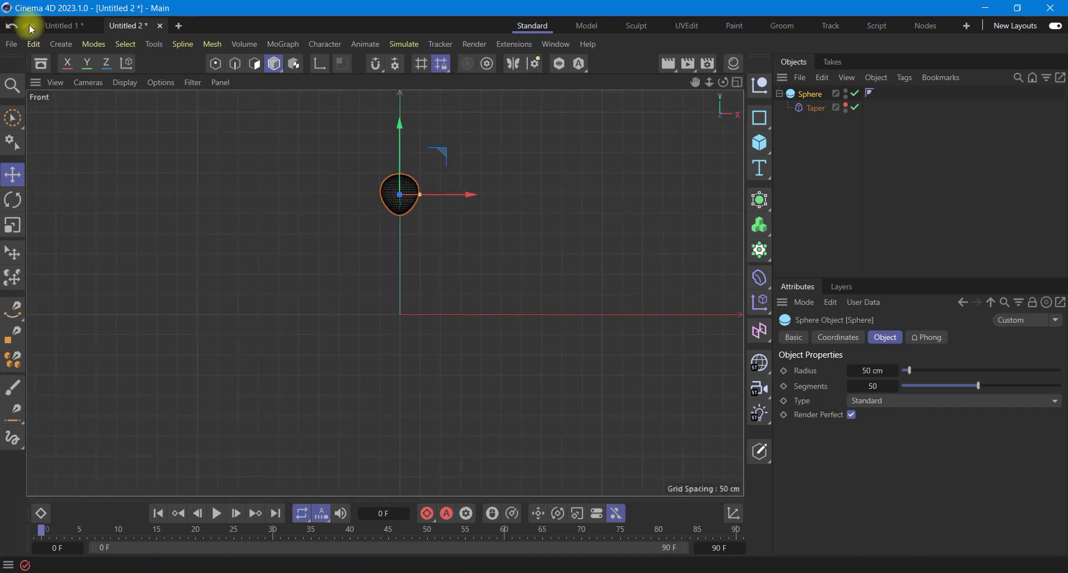
# - Change the Project Settings simulation gravity from -981 cm to 0 cm
pyautogui.click(33, 44)
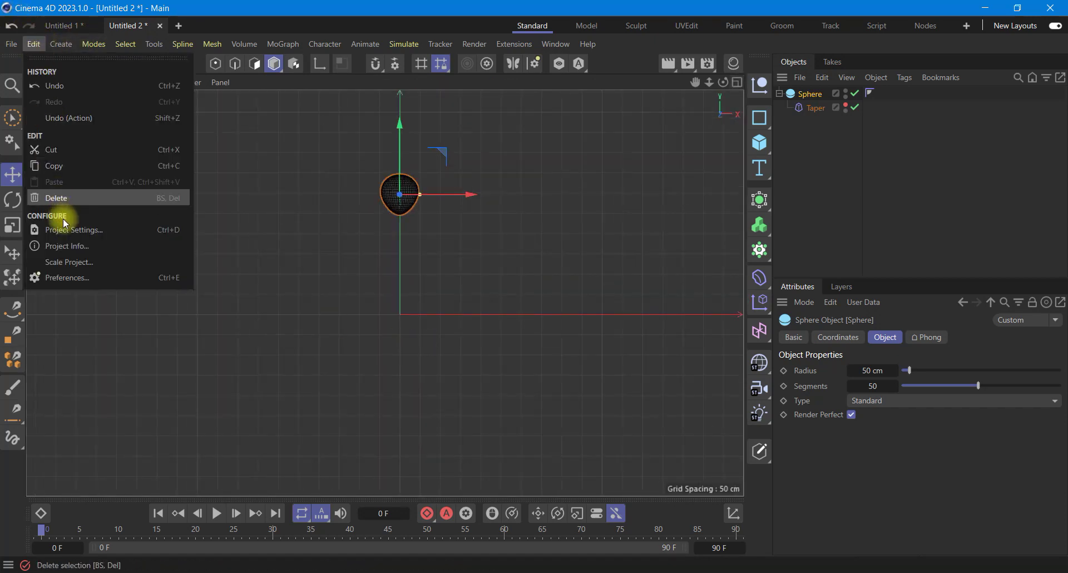
pyautogui.click(66, 236)
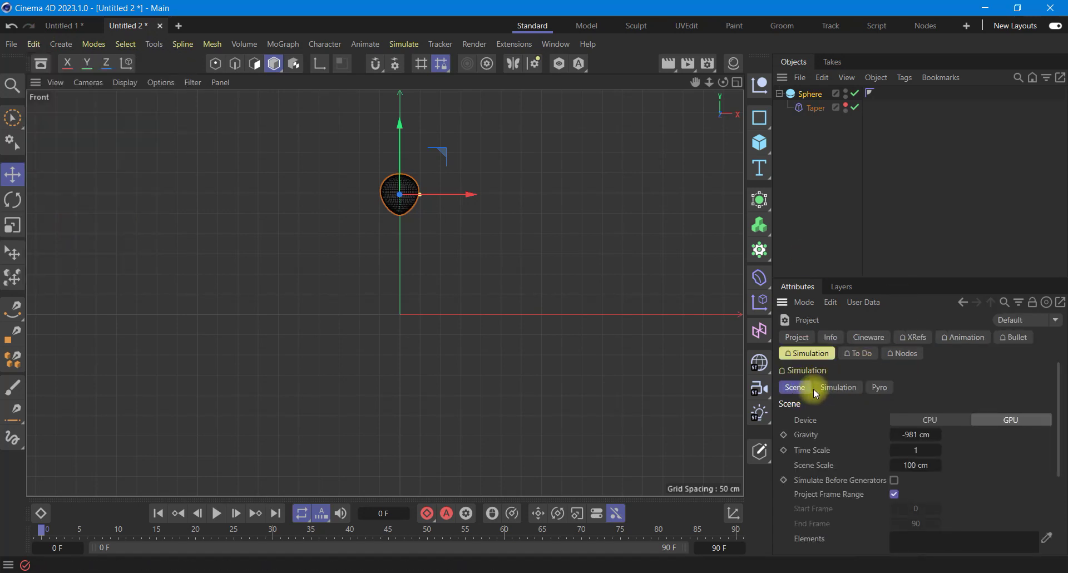
pyautogui.click(913, 435)
pyautogui.write('0')
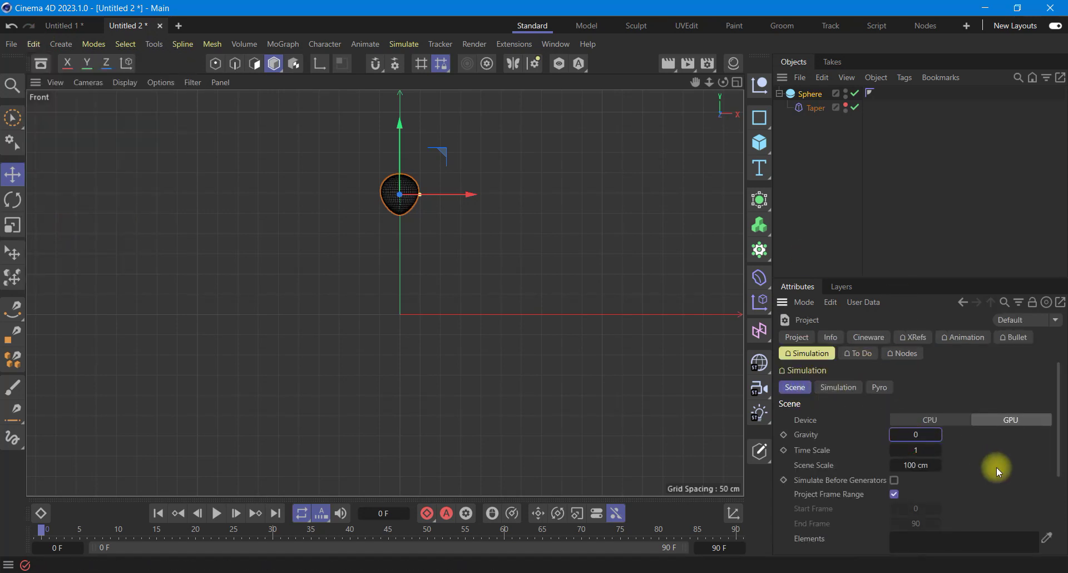
pyautogui.press('Return')
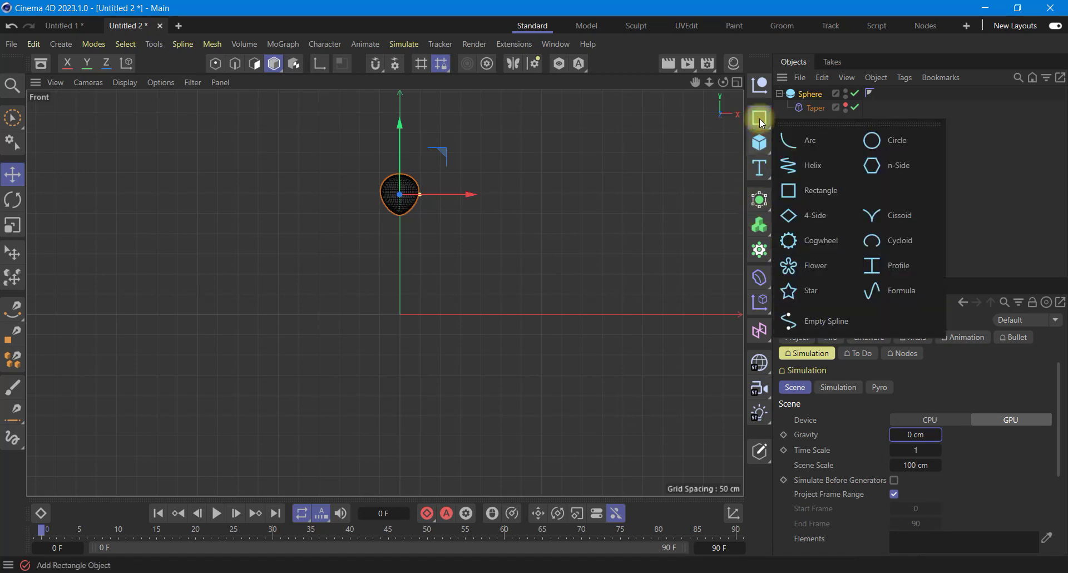
# - Add a Disc with a 300 cm outer radius and give it a Collider Body tag
pyautogui.moveTo(760, 118)
pyautogui.mouseDown()
pyautogui.moveTo(762, 146)
pyautogui.moveTo(851, 191)
pyautogui.mouseUp()
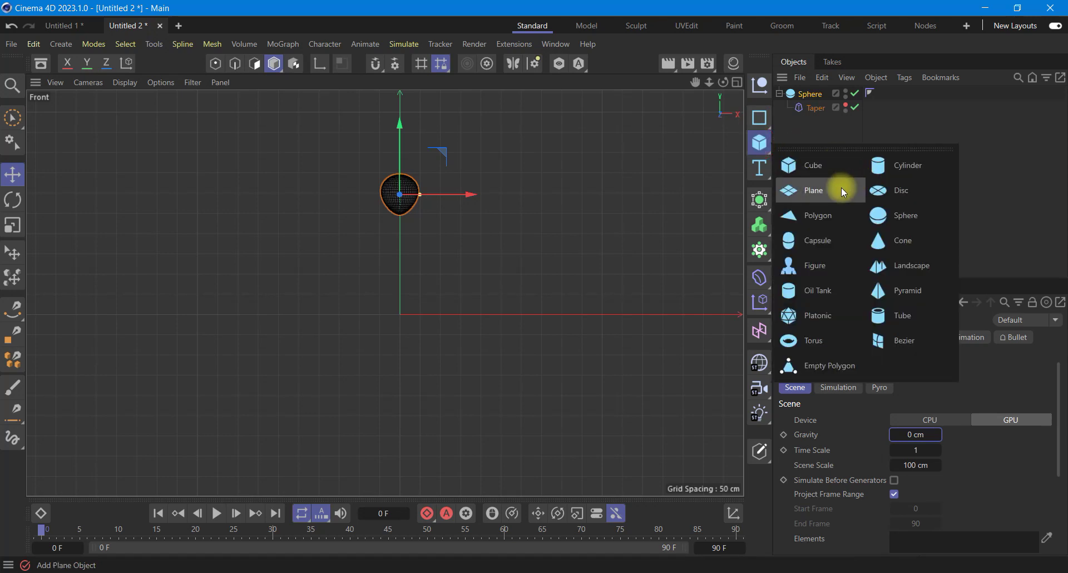
pyautogui.moveTo(842, 187); pyautogui.dragTo(882, 195)
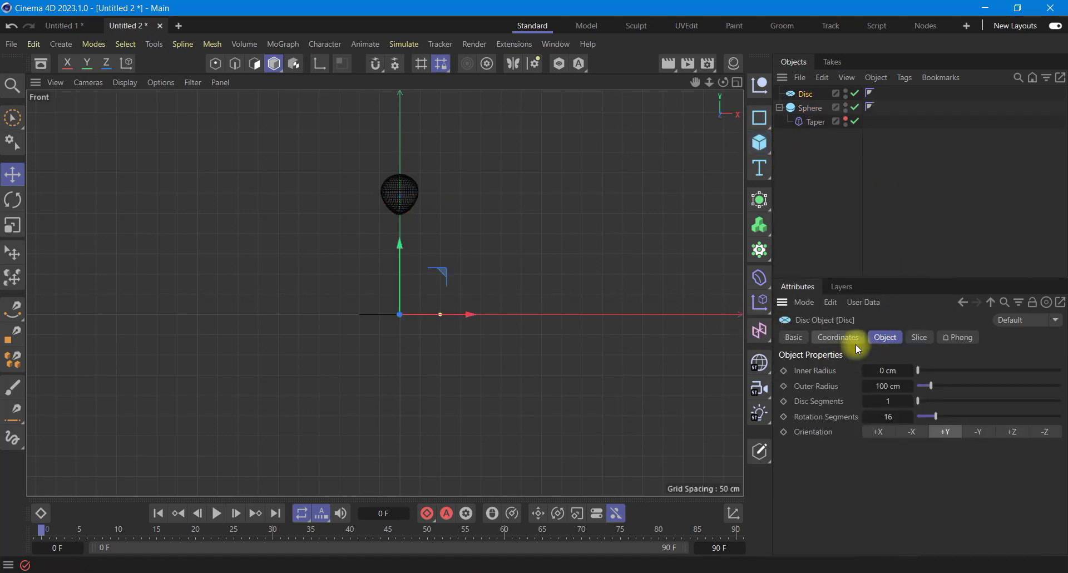
pyautogui.moveTo(931, 385); pyautogui.dragTo(963, 391)
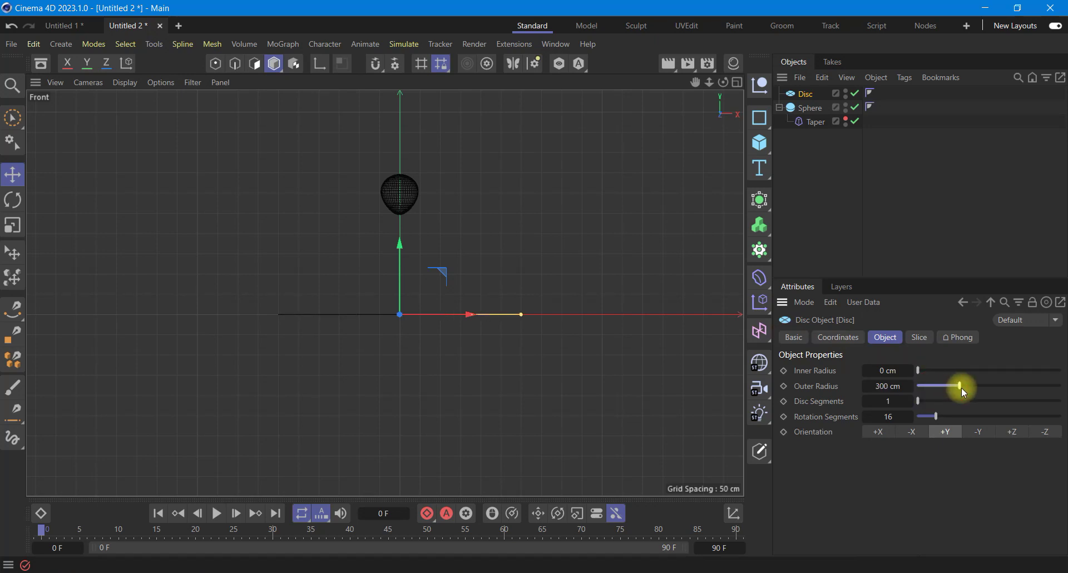
pyautogui.rightClick(806, 99)
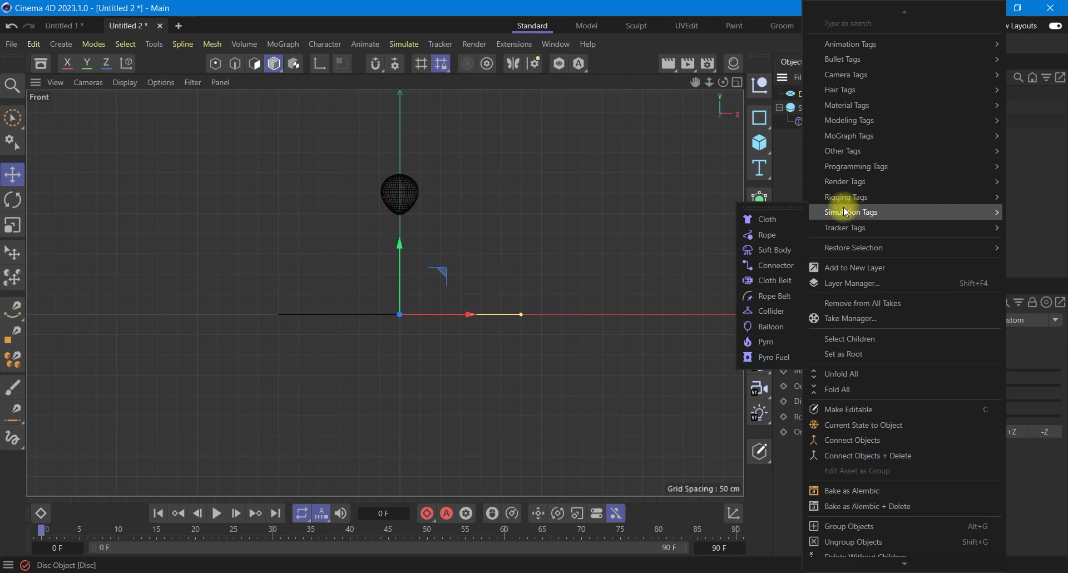
pyautogui.moveTo(843, 59)
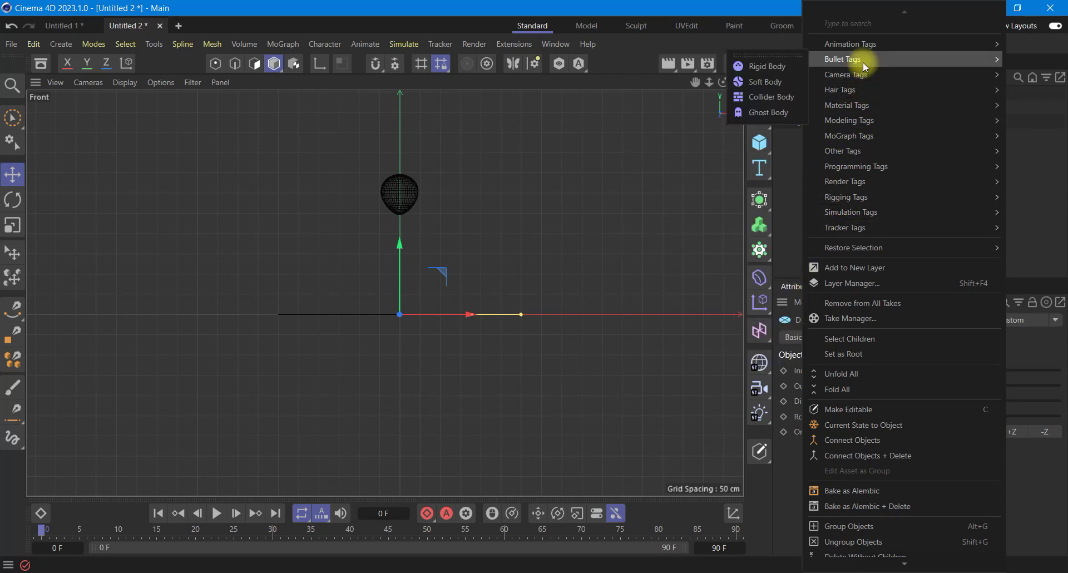
pyautogui.click(769, 97)
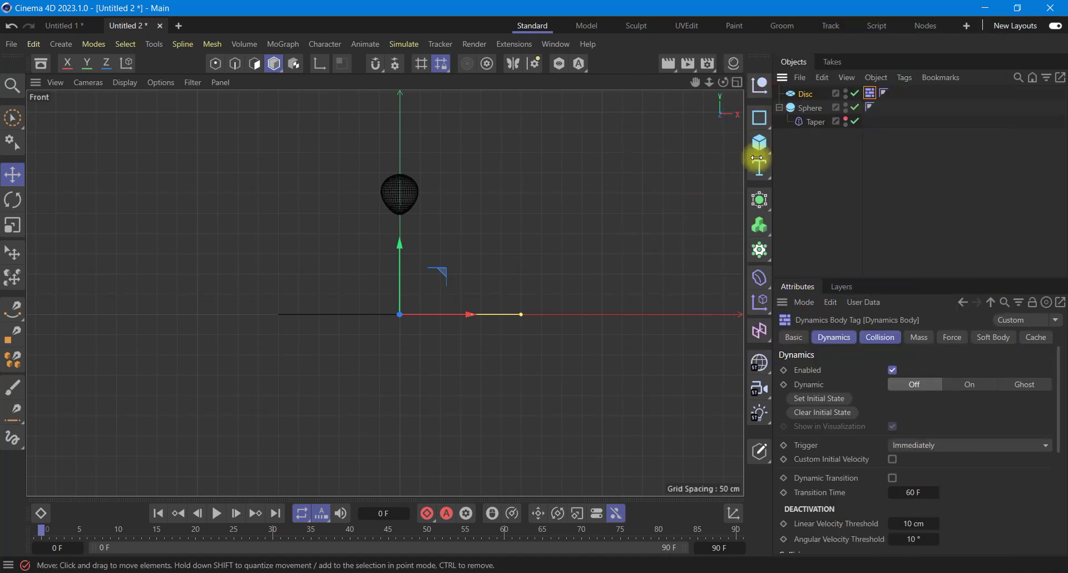
# - Add a Balloon simulation tag to the Sphere object
pyautogui.click(803, 108)
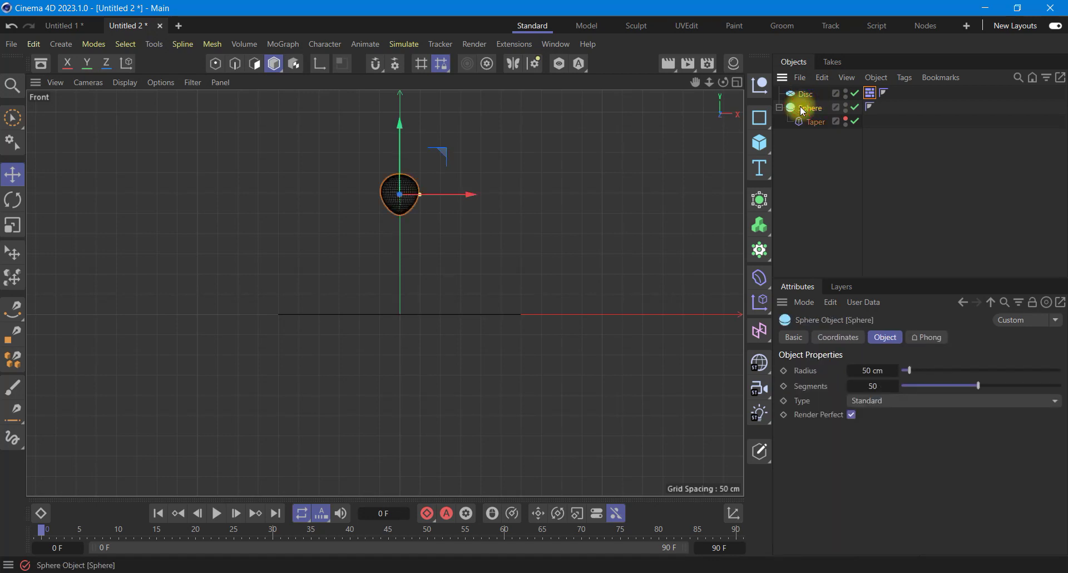
pyautogui.rightClick(803, 110)
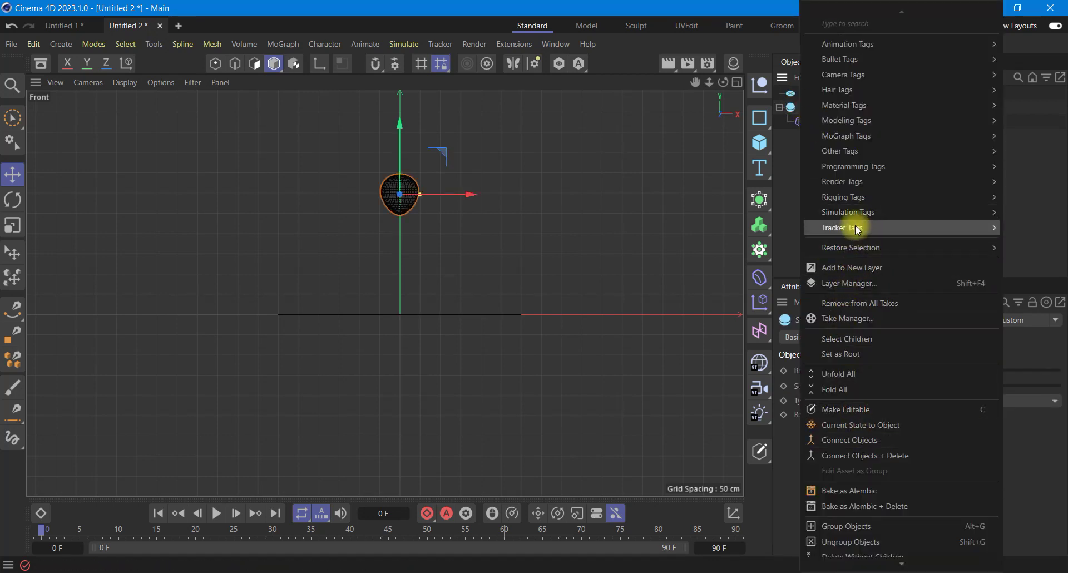
pyautogui.moveTo(848, 212)
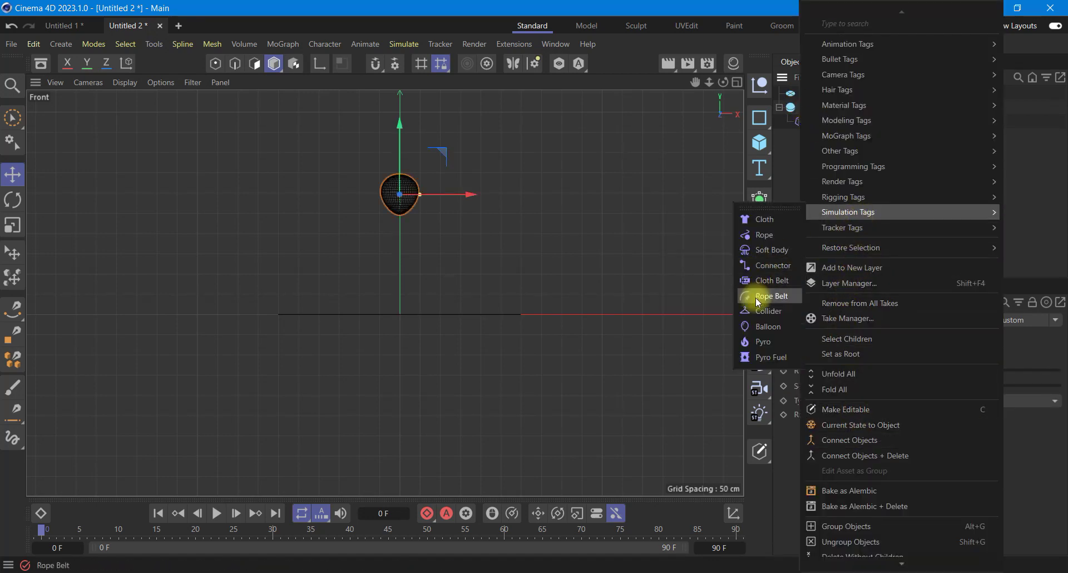
pyautogui.click(767, 326)
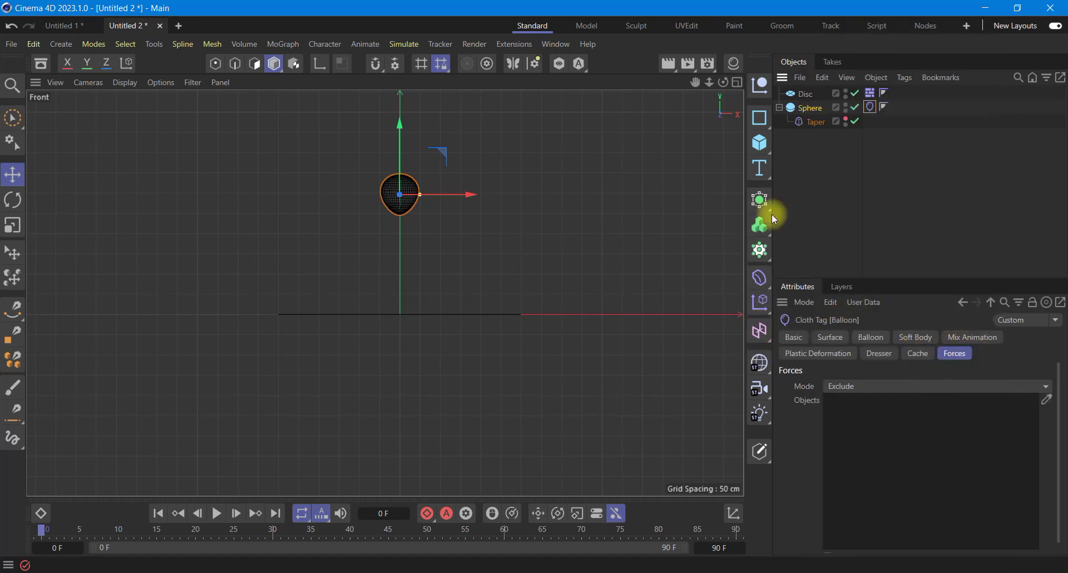
pyautogui.click(760, 117)
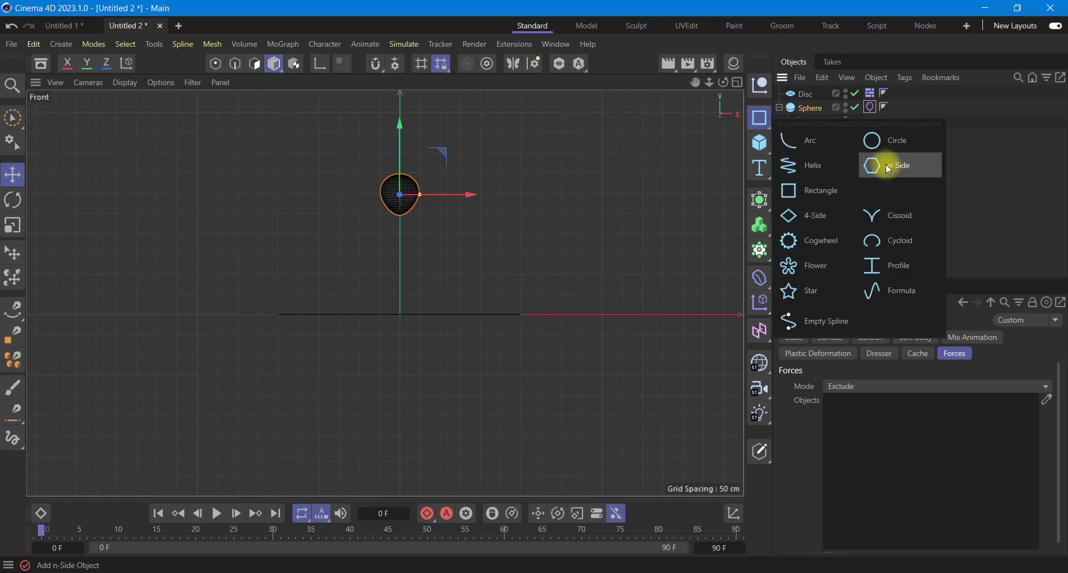
# - Add a Helix on the XZ plane with 0 cm start and end radii and 10 subdivisions
pyautogui.click(809, 170)
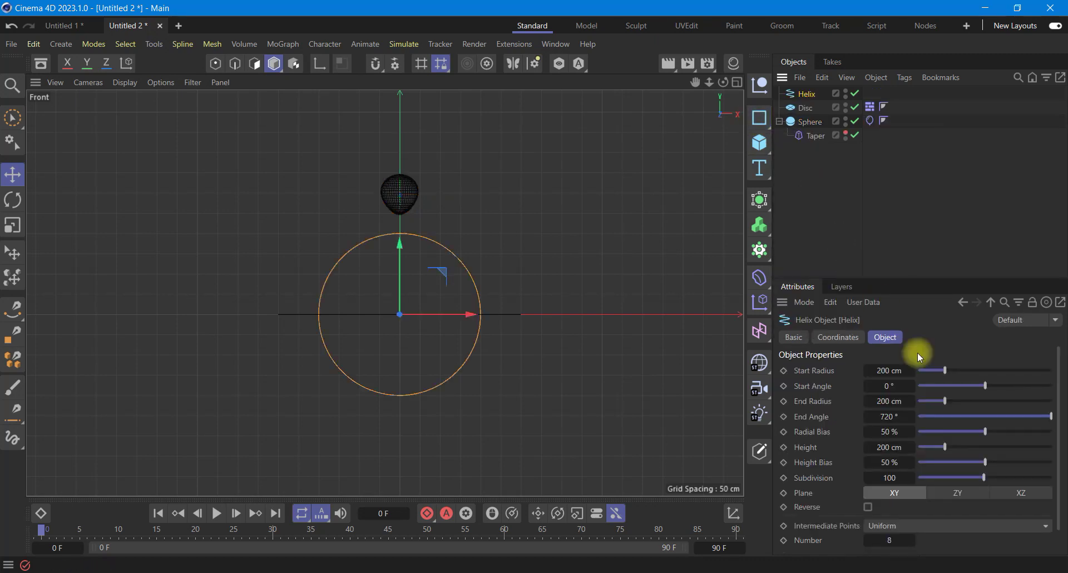
pyautogui.click(1025, 493)
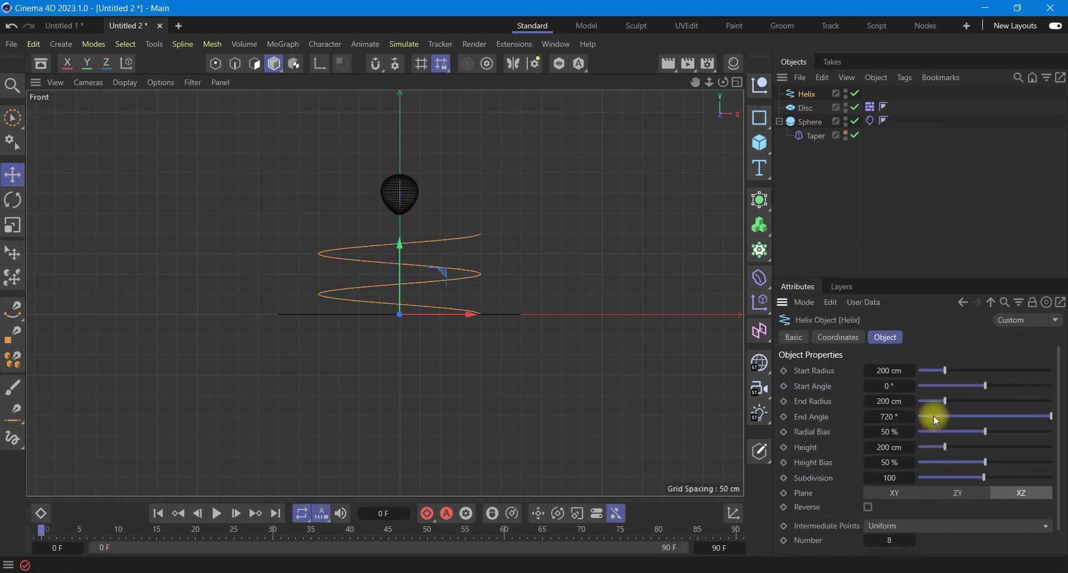
pyautogui.doubleClick(891, 371)
pyautogui.write('0')
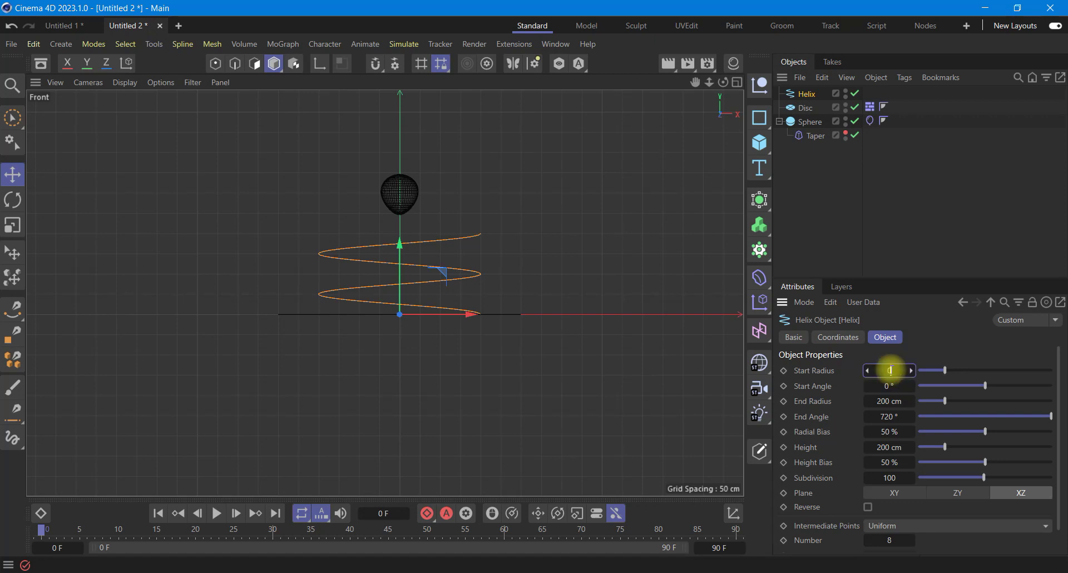
pyautogui.doubleClick(885, 401)
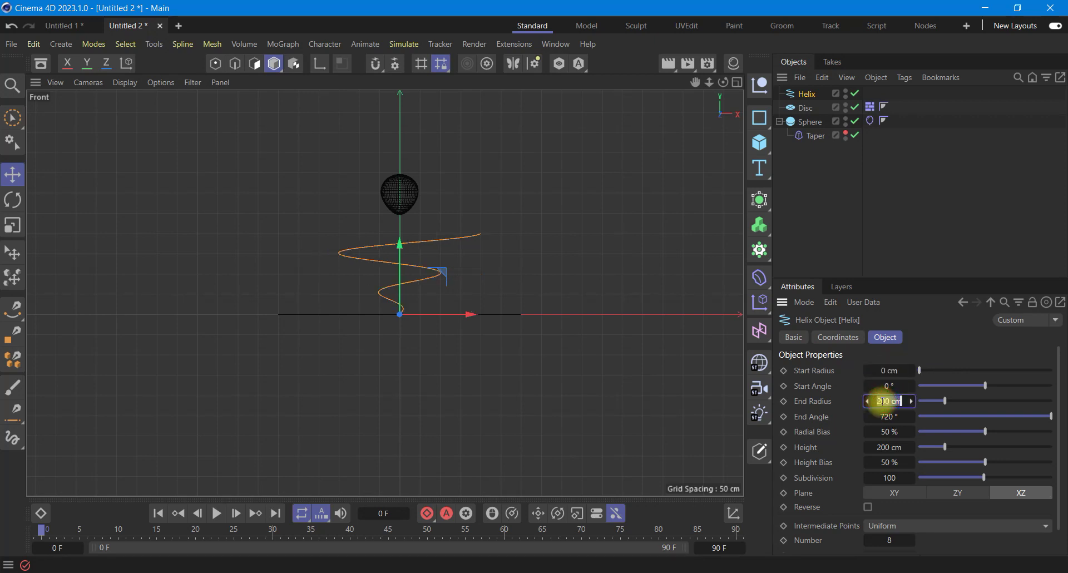
pyautogui.write('10')
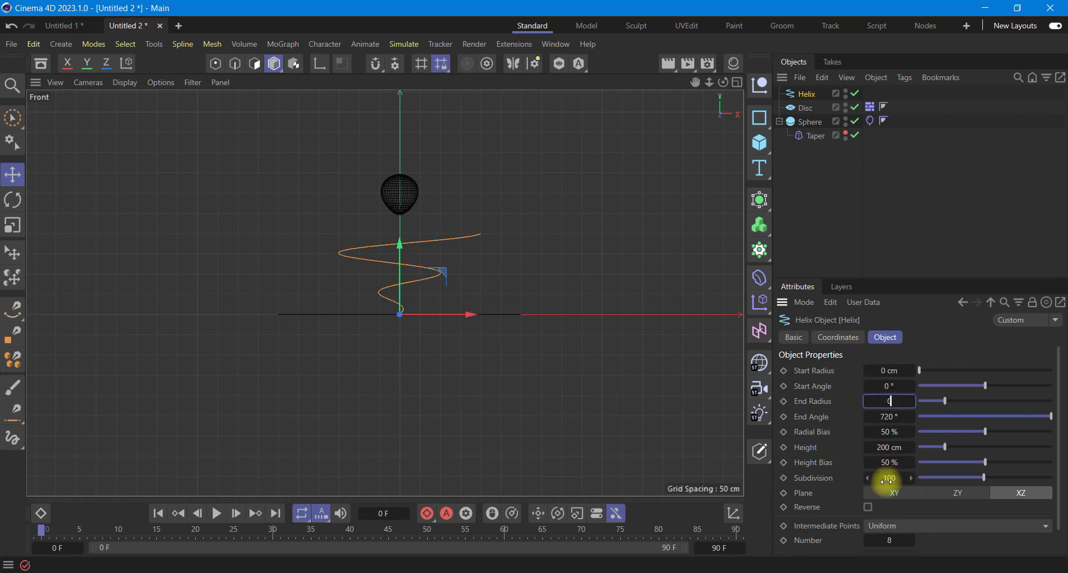
pyautogui.doubleClick(888, 477)
pyautogui.write('10')
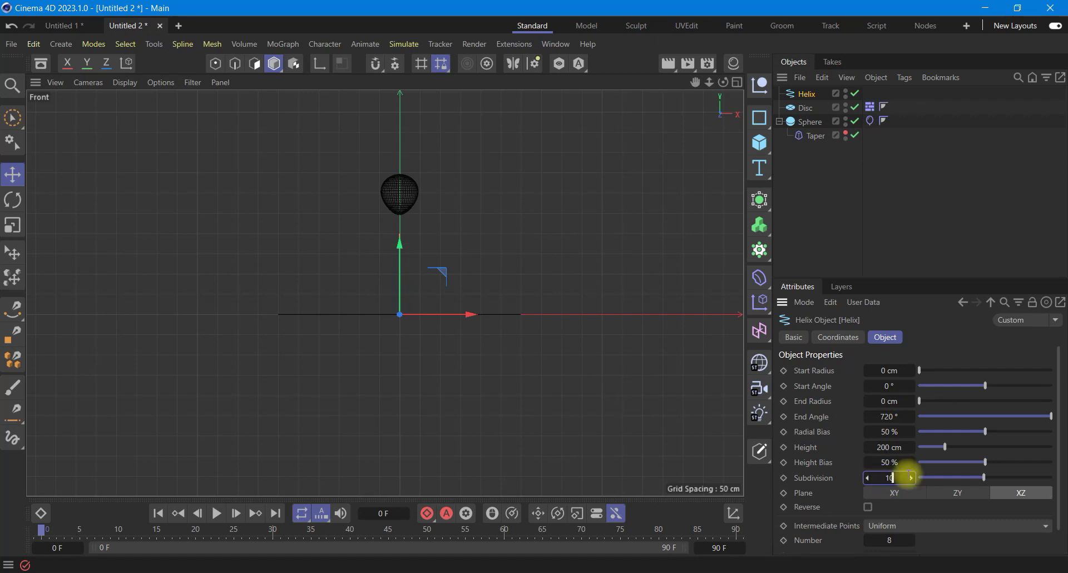
pyautogui.click(953, 353)
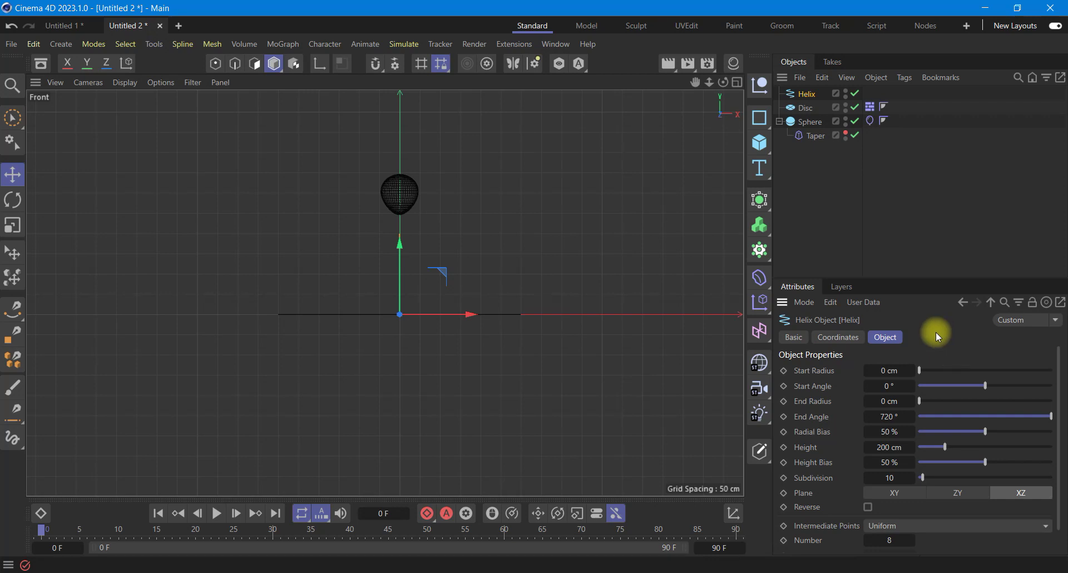
# - Set the helix height to 250 cm so it reaches the balloon in the Front view
pyautogui.click(737, 82)
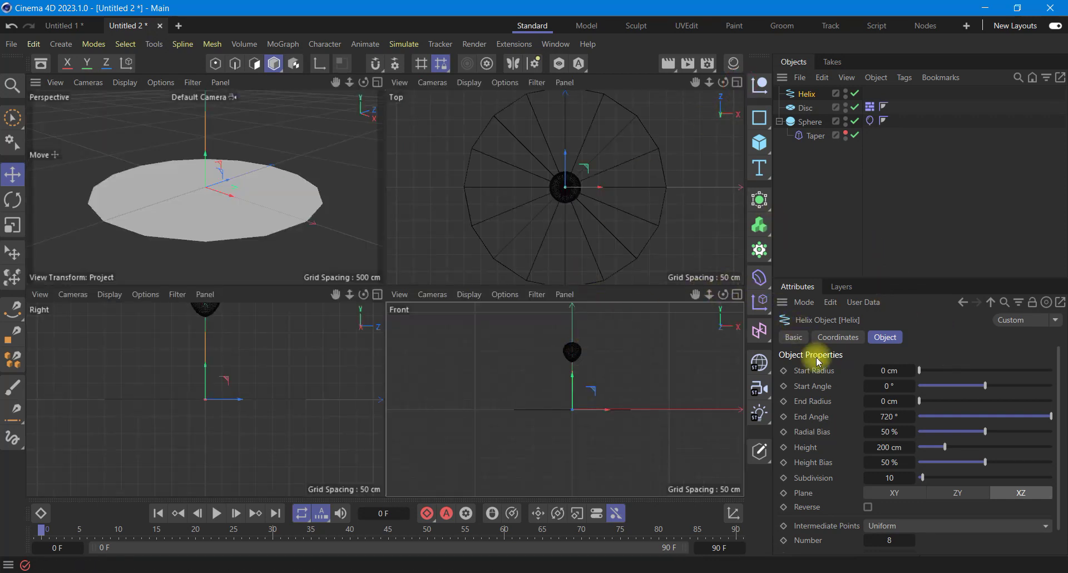
pyautogui.click(737, 294)
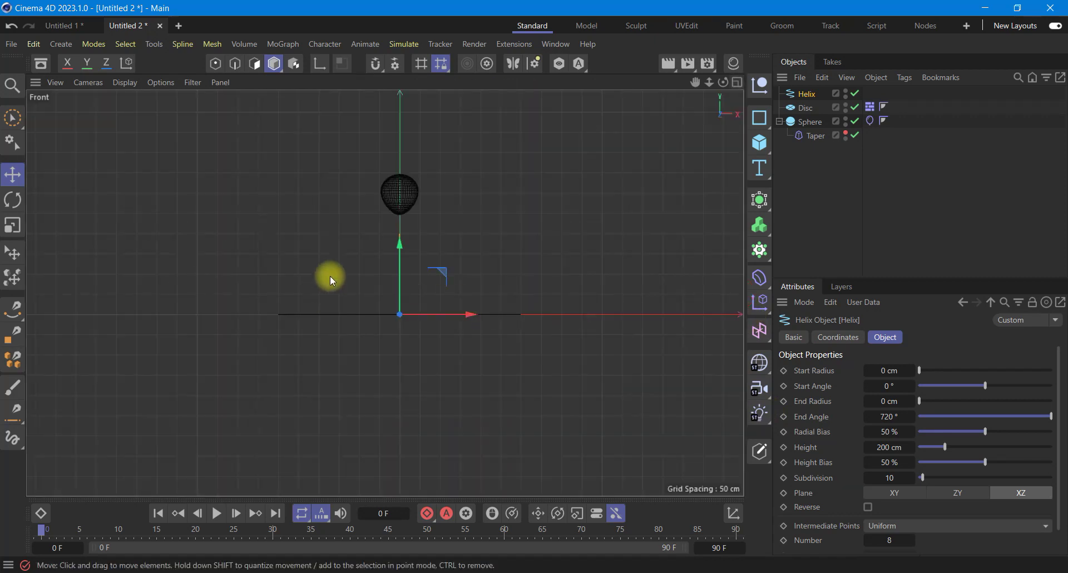
pyautogui.scroll(3, 403, 258)
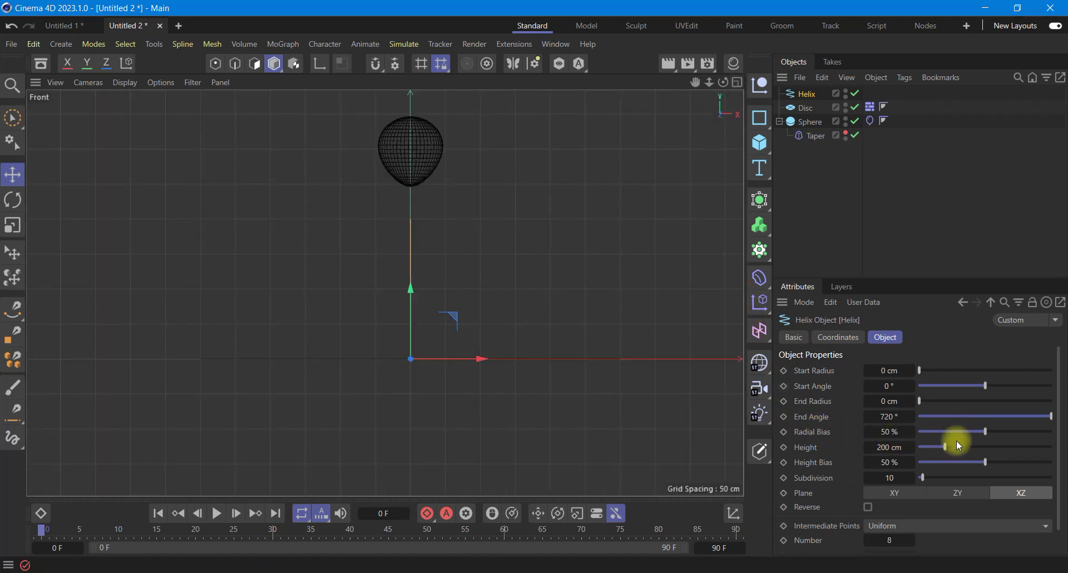
pyautogui.moveTo(949, 443); pyautogui.dragTo(952, 438)
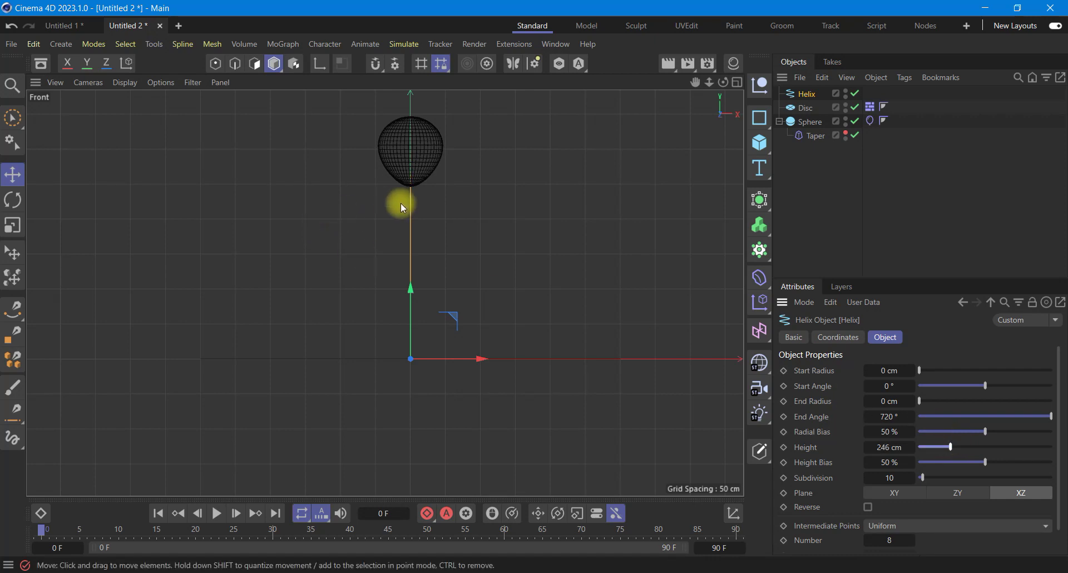
pyautogui.scroll(3, 412, 201)
pyautogui.scroll(3, 426, 195)
pyautogui.scroll(-1, 426, 195)
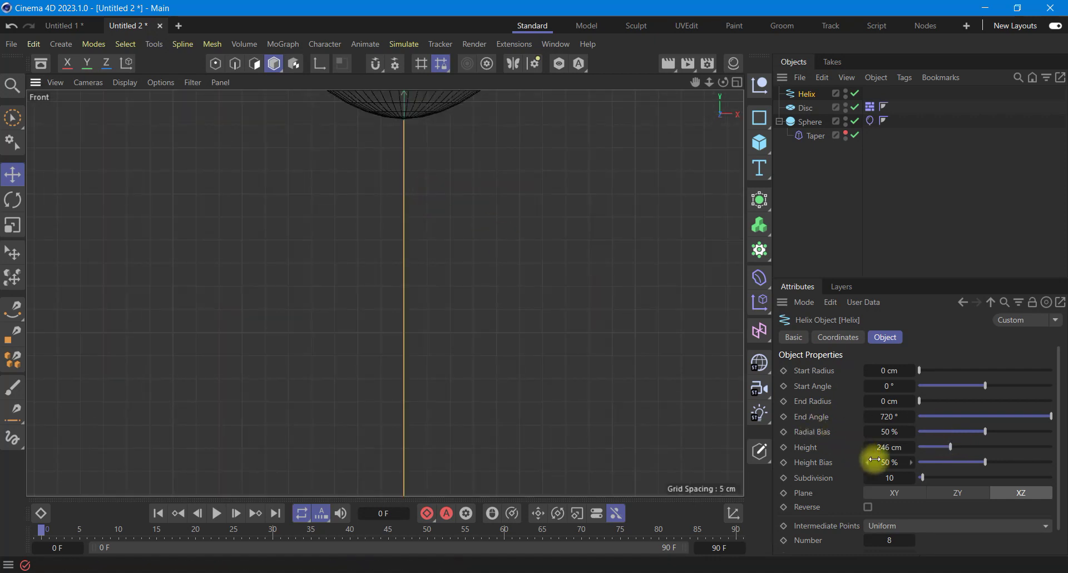
pyautogui.click(913, 448)
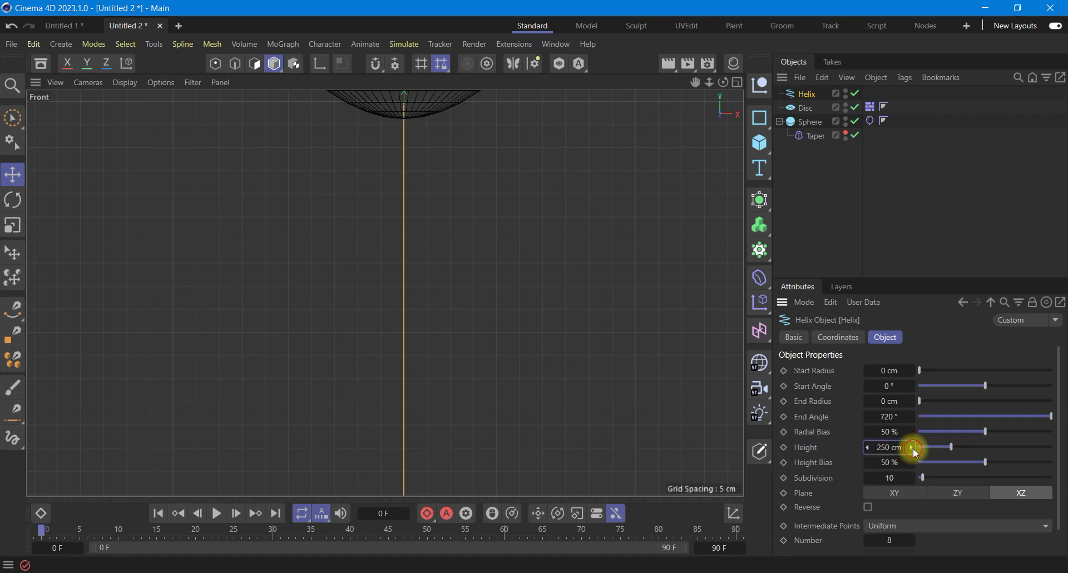
pyautogui.click(914, 448)
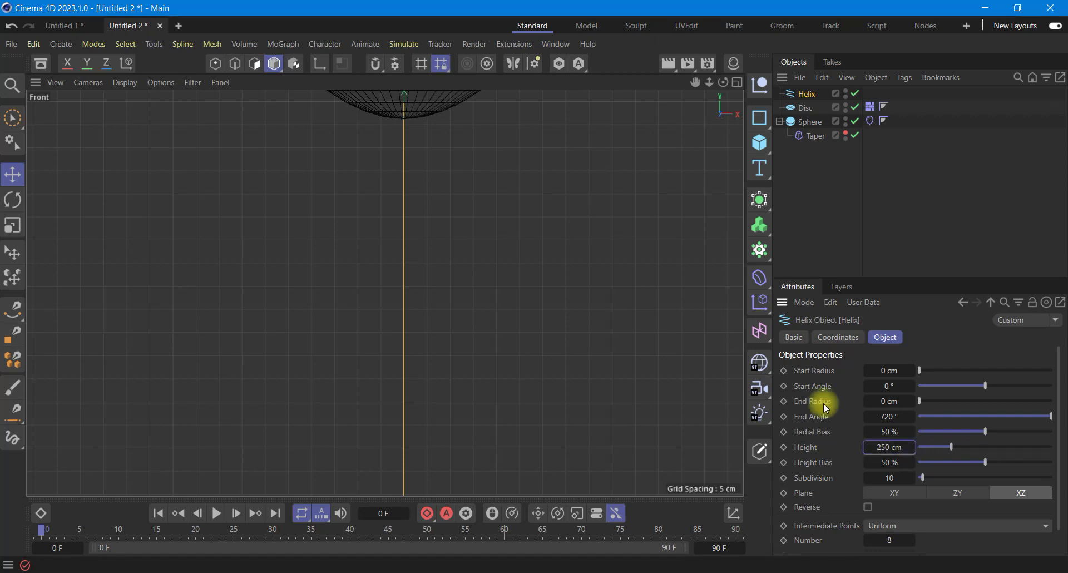
# - Add a Rope simulation tag to the Helix
pyautogui.rightClick(808, 101)
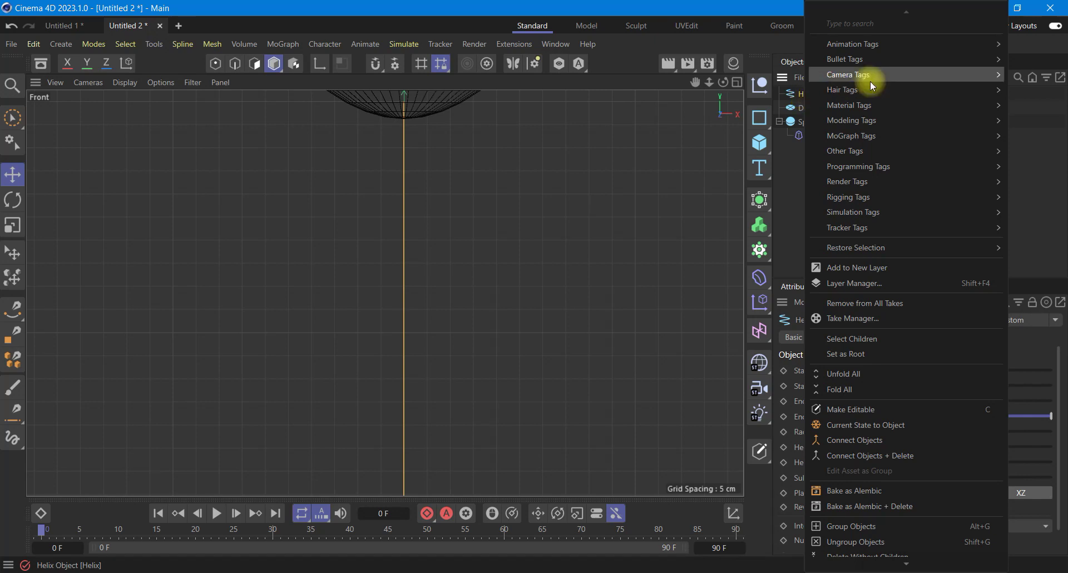
pyautogui.moveTo(854, 212)
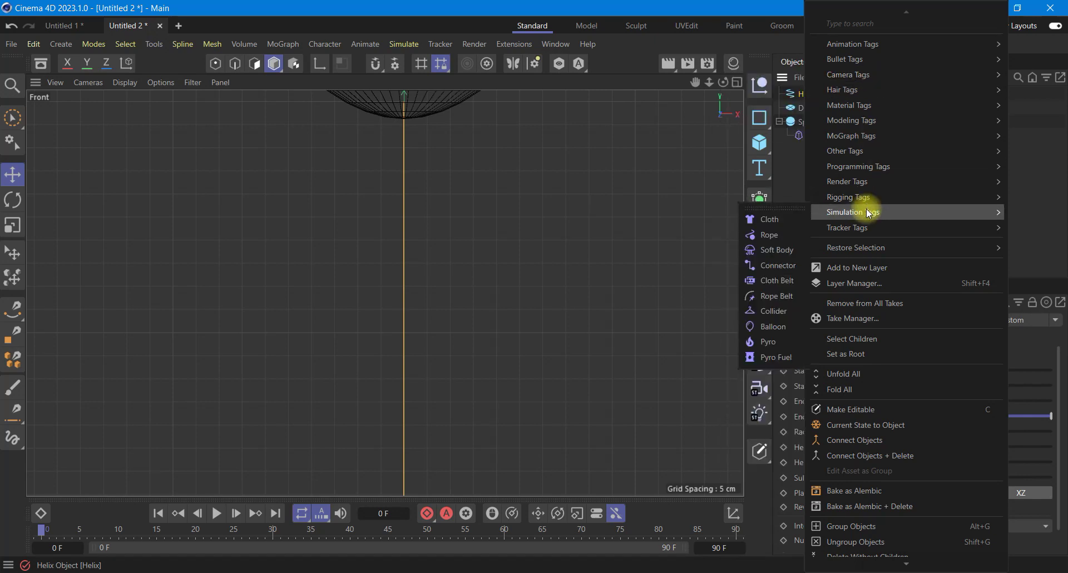
pyautogui.click(769, 235)
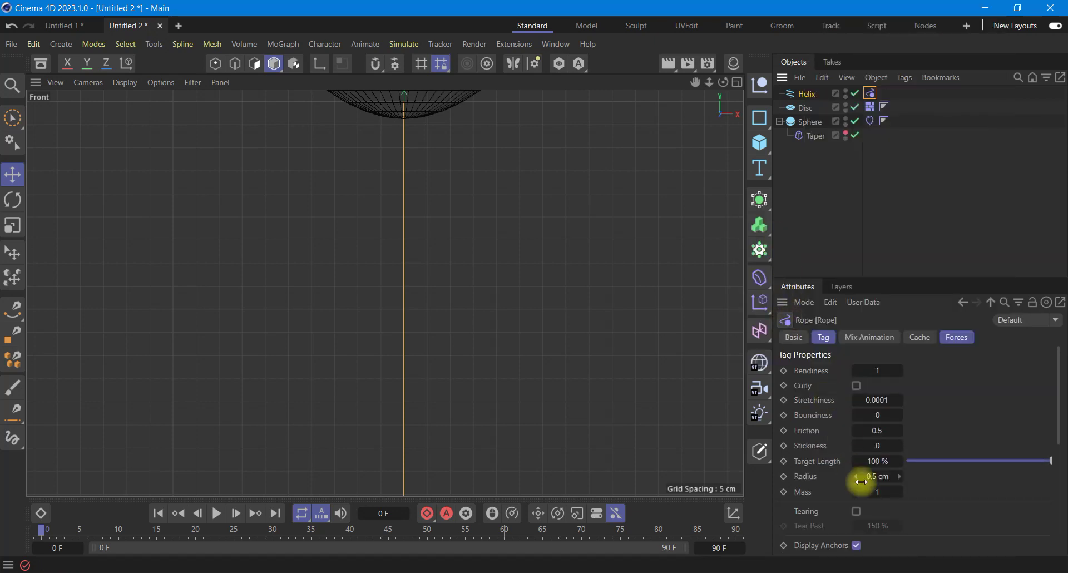
pyautogui.click(808, 94)
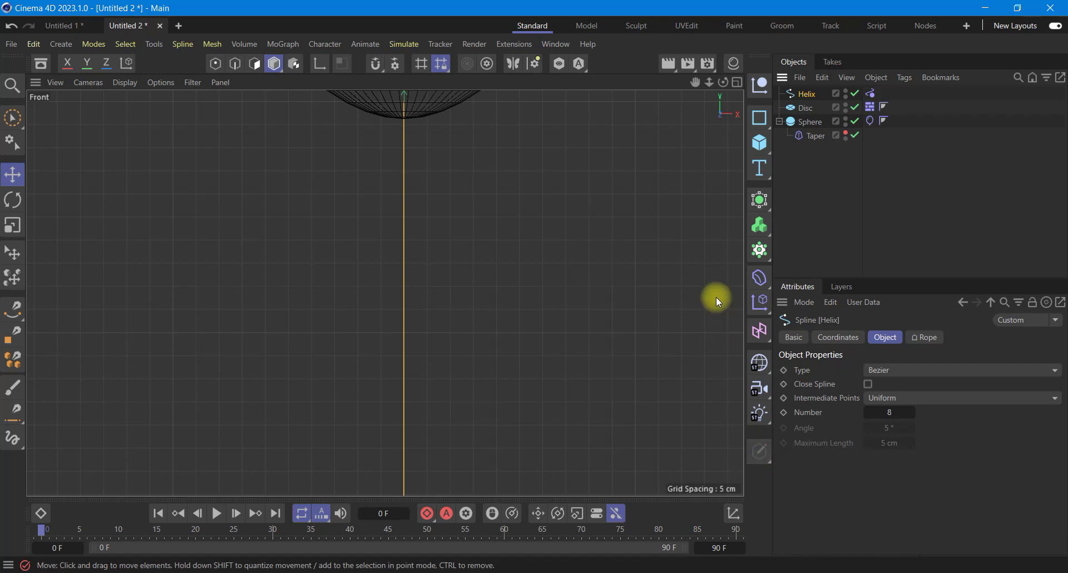
# - Select the string's bottom point and pin it with Fixed: Set in the Rope tag
pyautogui.click(216, 63)
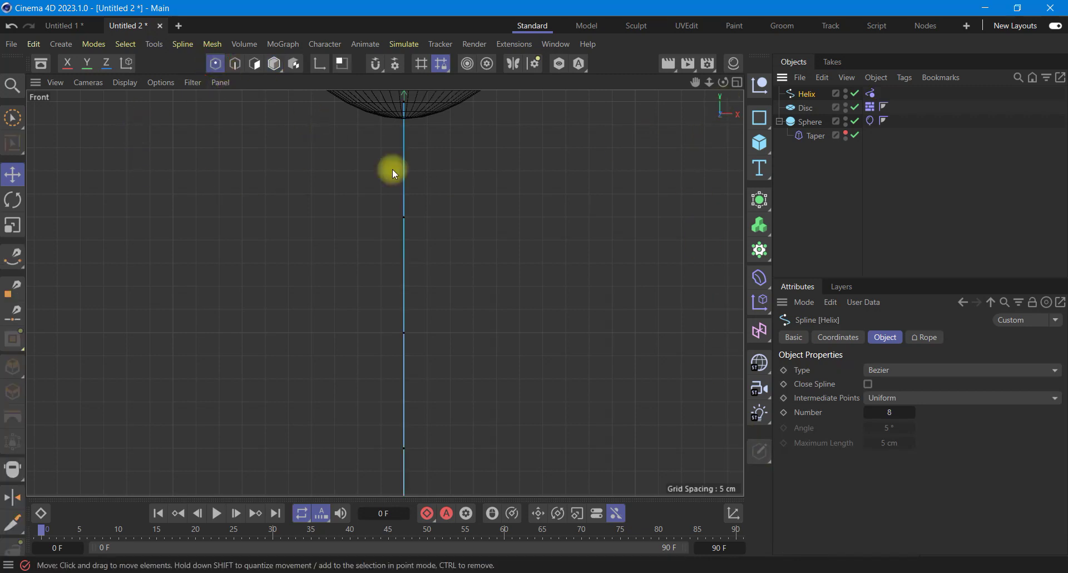
pyautogui.scroll(3, 533, 262)
pyautogui.moveTo(696, 82); pyautogui.dragTo(496, 213)
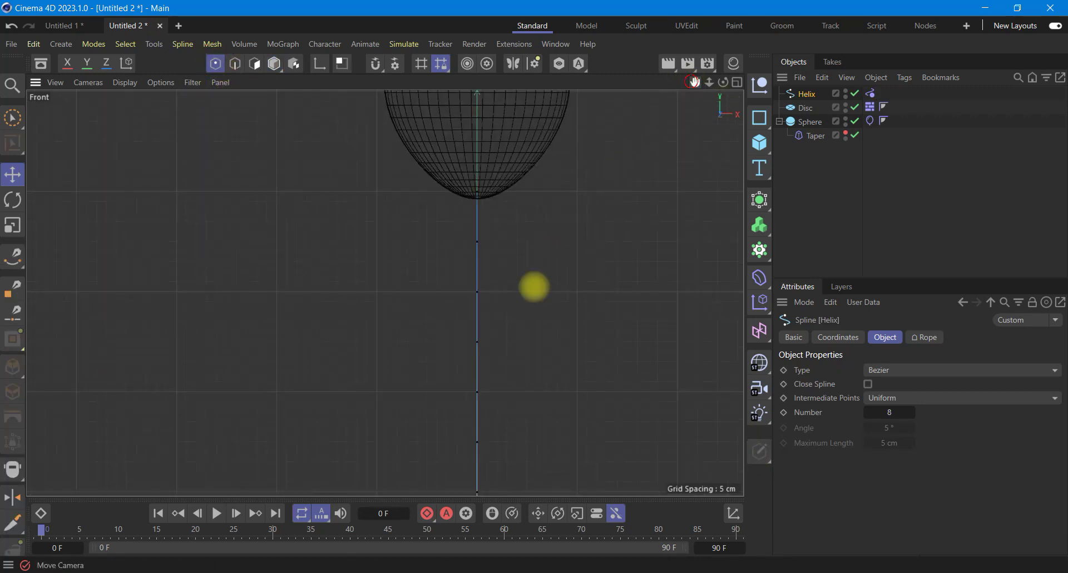
pyautogui.moveTo(692, 87); pyautogui.dragTo(471, 229)
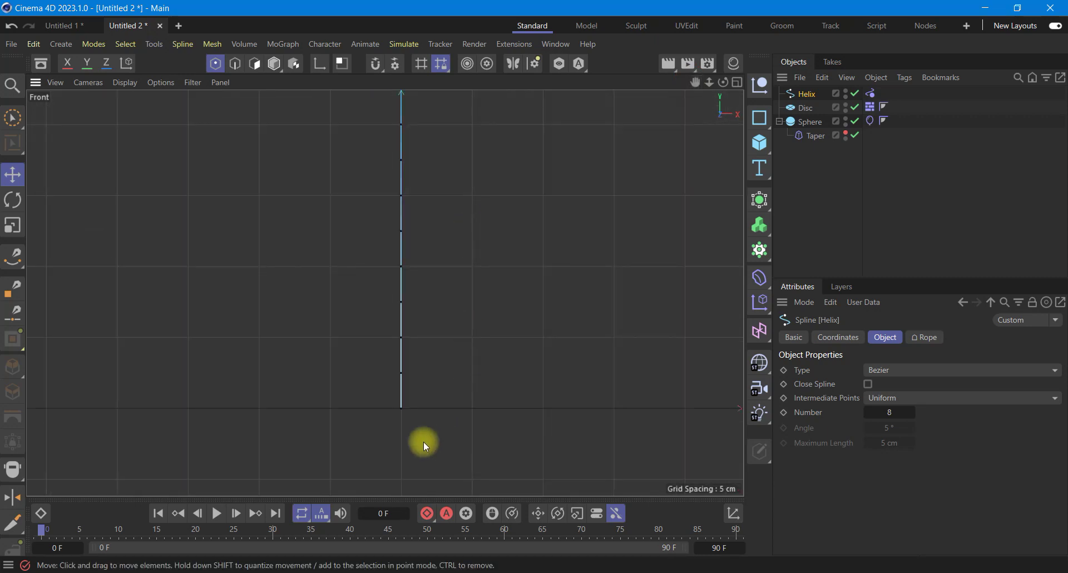
pyautogui.click(402, 409)
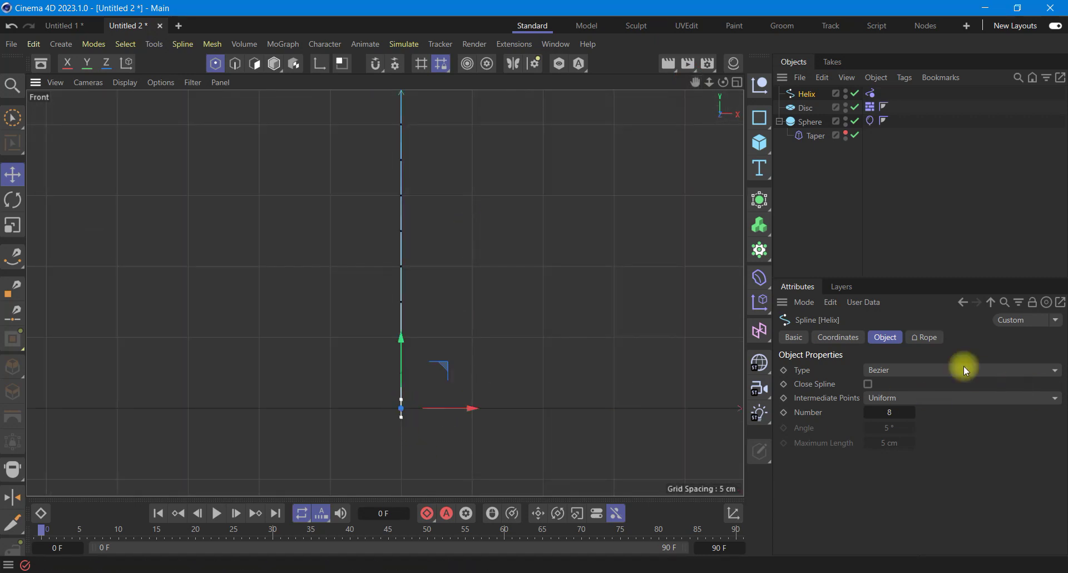
pyautogui.click(871, 93)
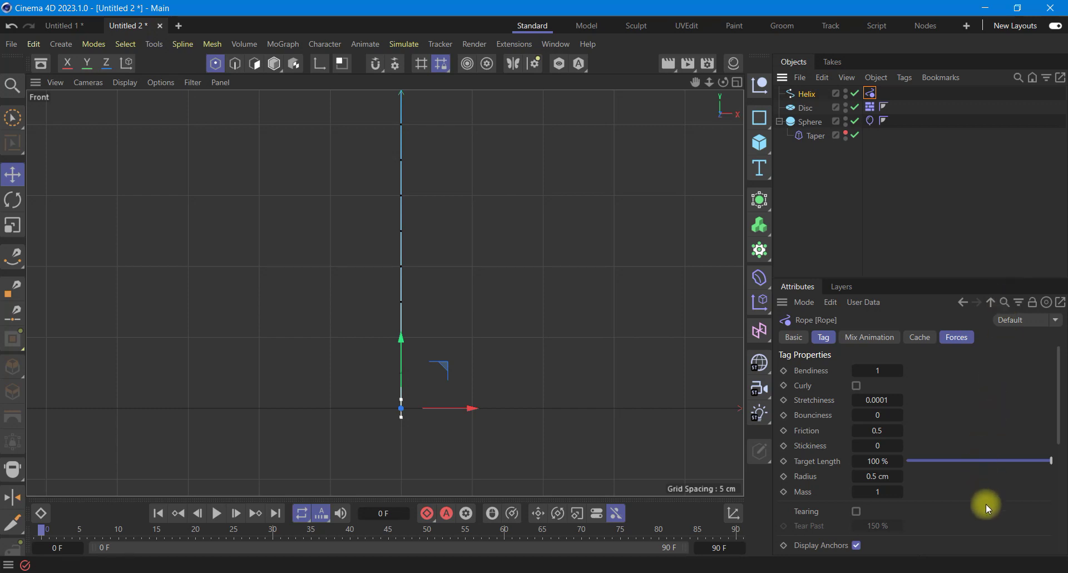
pyautogui.moveTo(1057, 411); pyautogui.dragTo(1061, 491)
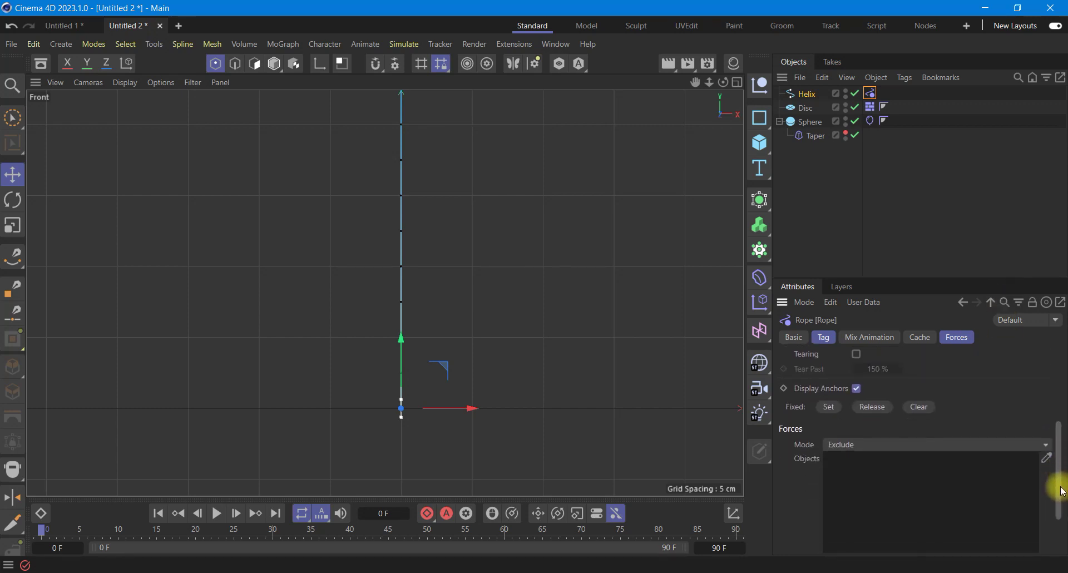
pyautogui.click(833, 409)
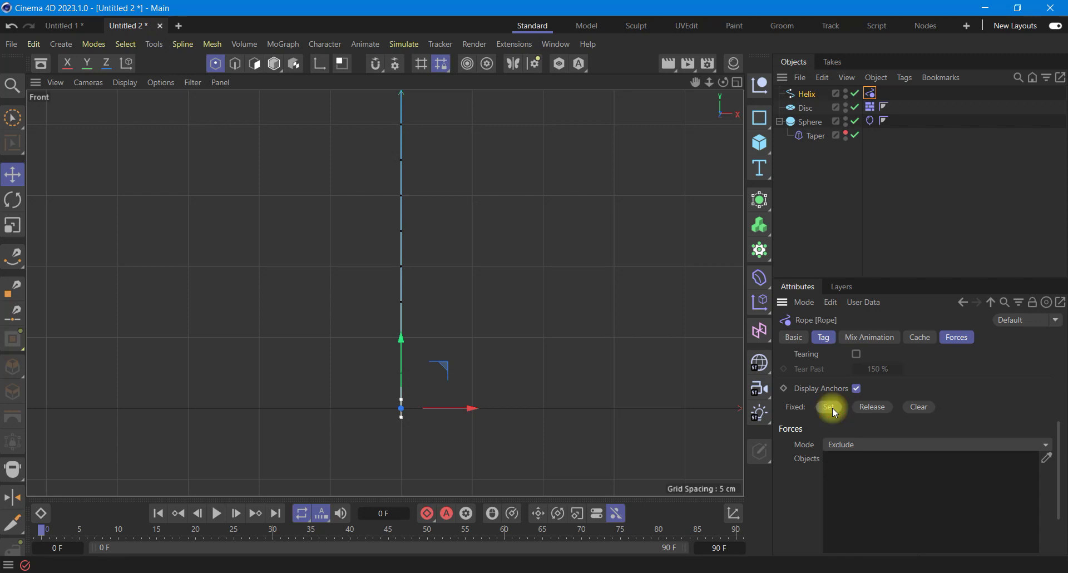
pyautogui.moveTo(1057, 470); pyautogui.dragTo(1062, 354)
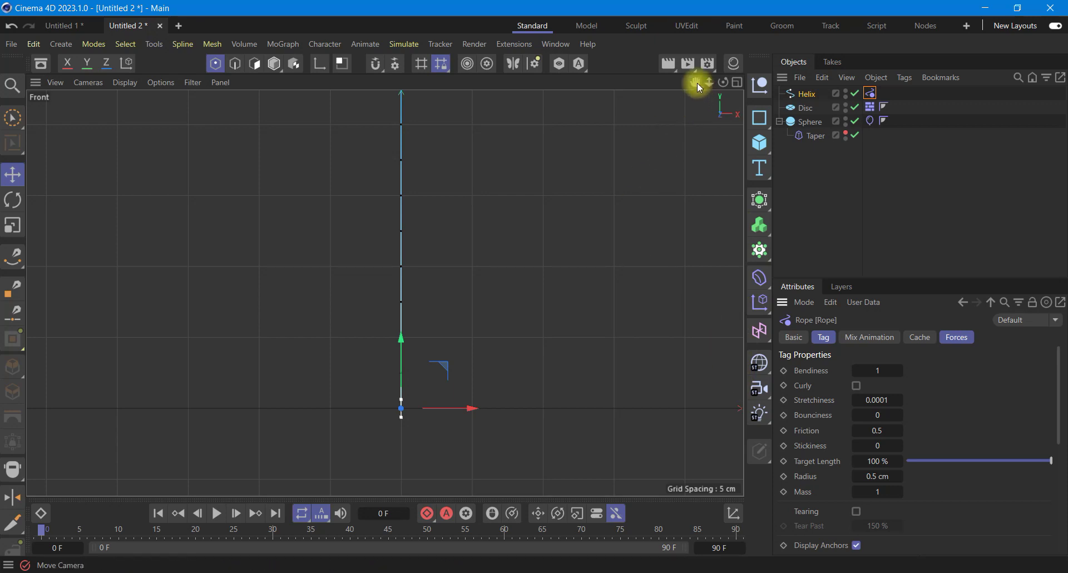
# - Select the string's top point and move it up to meet the balloon's base
pyautogui.moveTo(697, 82); pyautogui.dragTo(348, 303)
pyautogui.scroll(3, 359, 293)
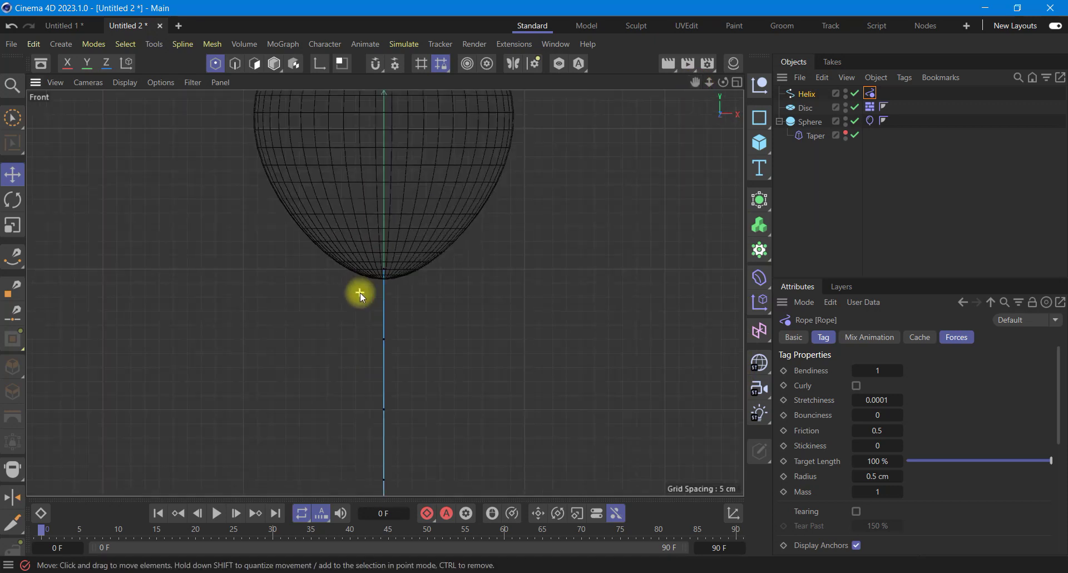
pyautogui.scroll(3, 360, 293)
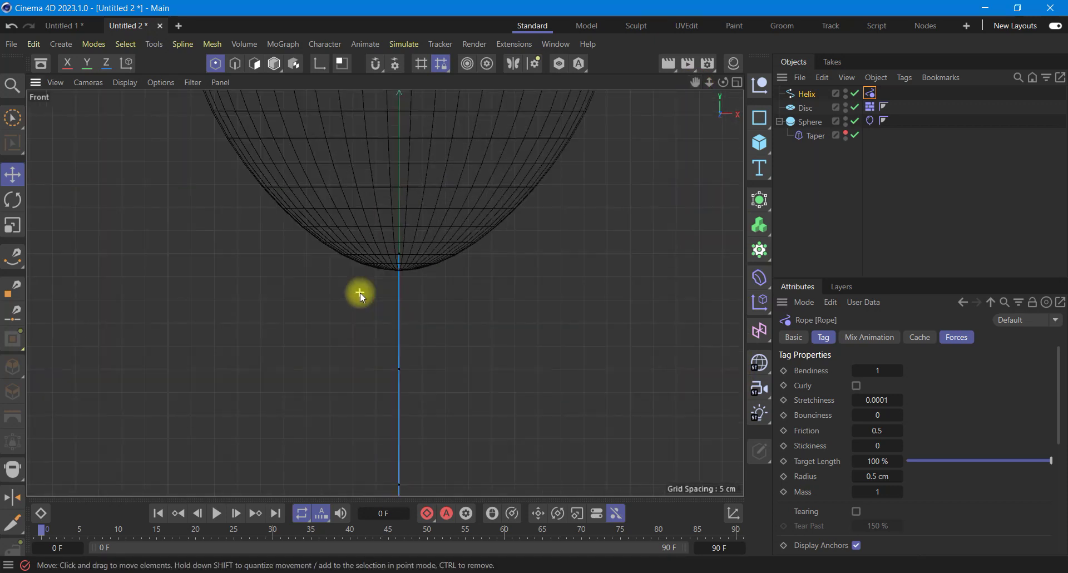
pyautogui.click(400, 254)
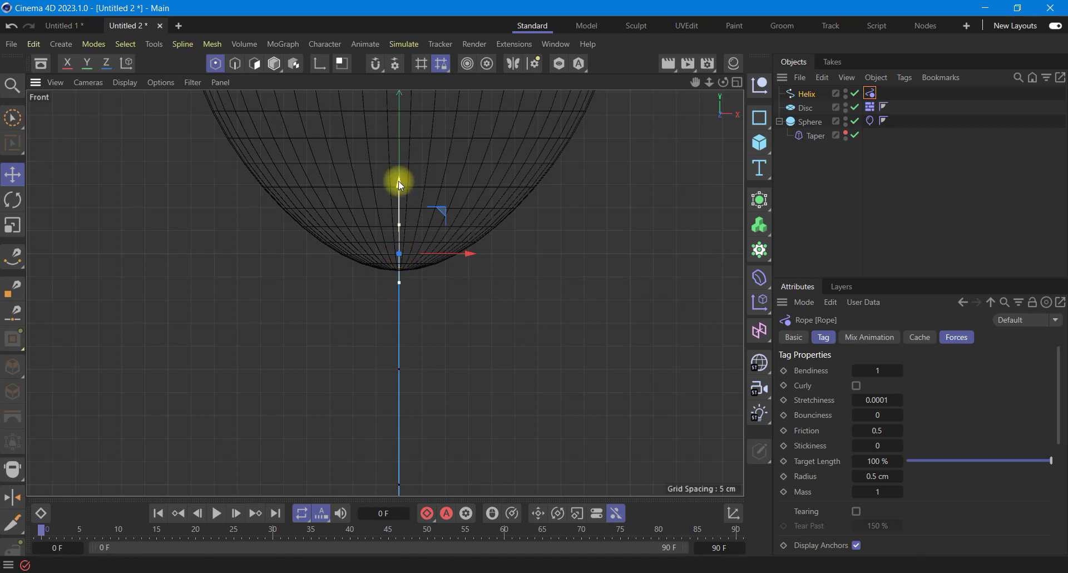
pyautogui.moveTo(399, 182); pyautogui.dragTo(398, 189)
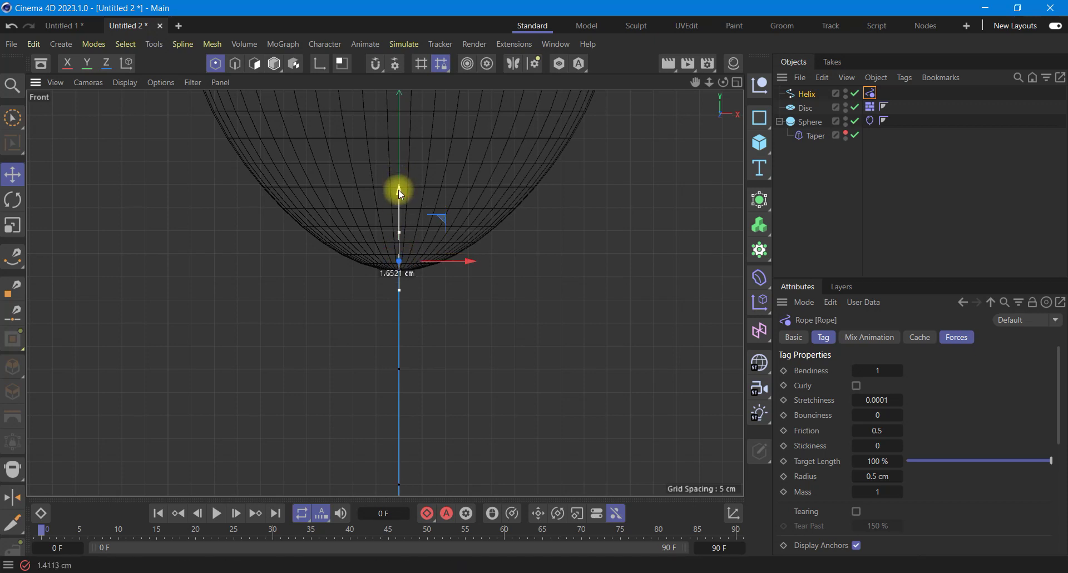
# - Add a Connector tag with 5.75 cm search radius and 30 max connections, and create the connections
pyautogui.rightClick(812, 92)
pyautogui.moveTo(860, 212)
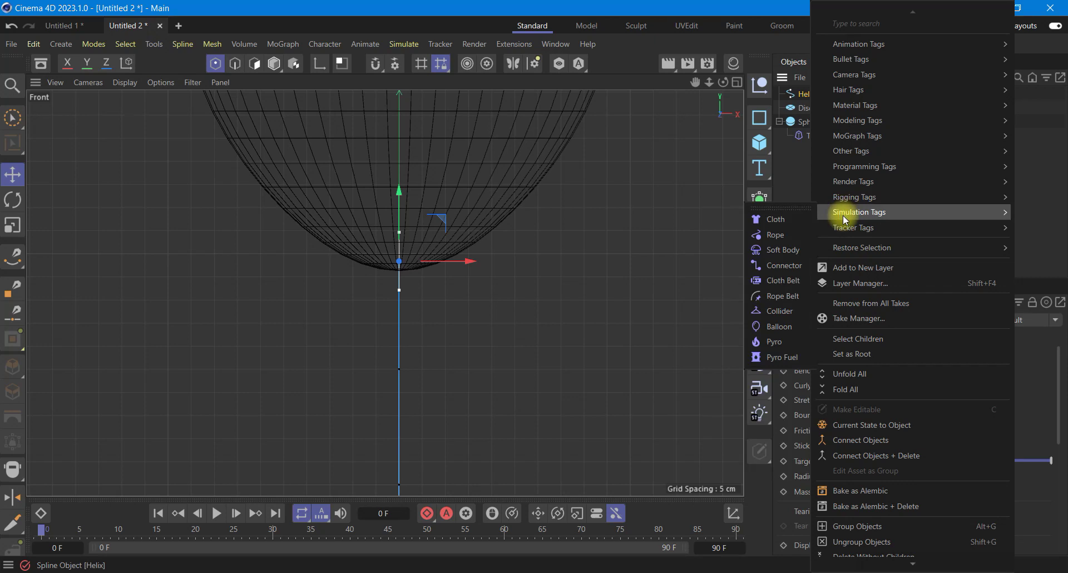
pyautogui.click(779, 265)
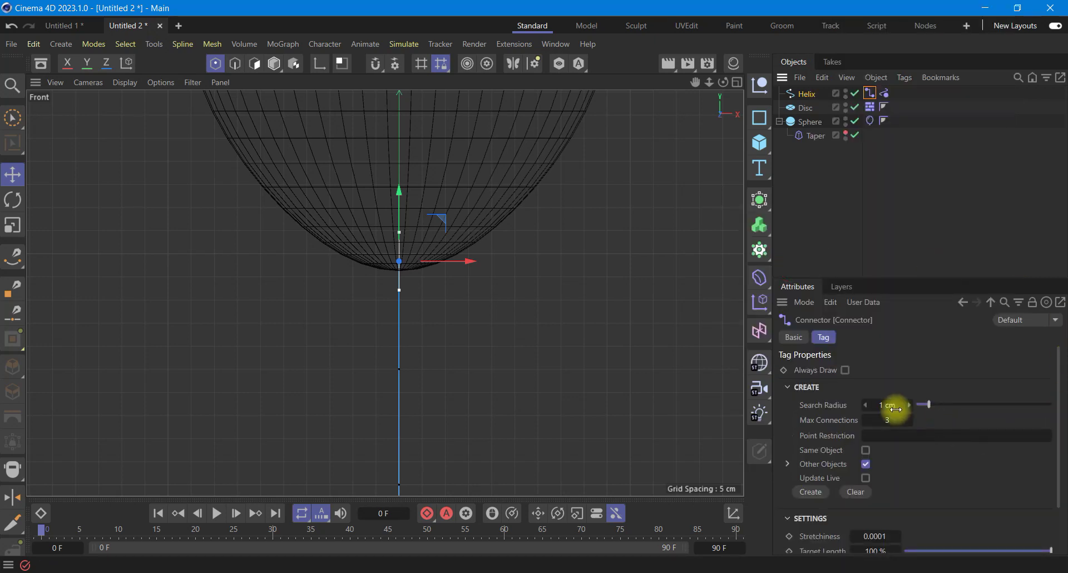
pyautogui.click(896, 409)
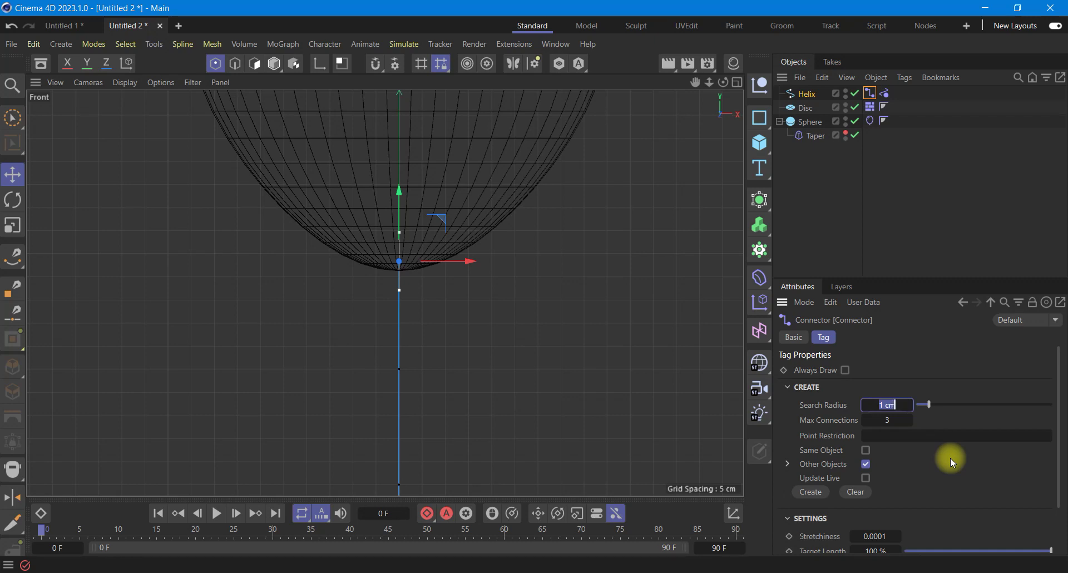
pyautogui.write('5')
pyautogui.write(',75')
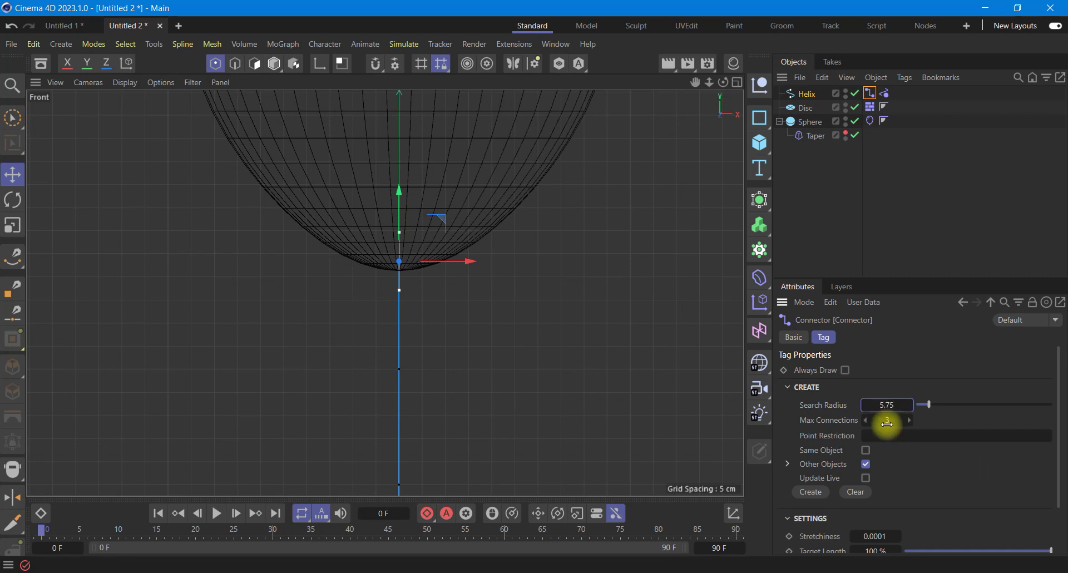
pyautogui.click(887, 420)
pyautogui.write('30')
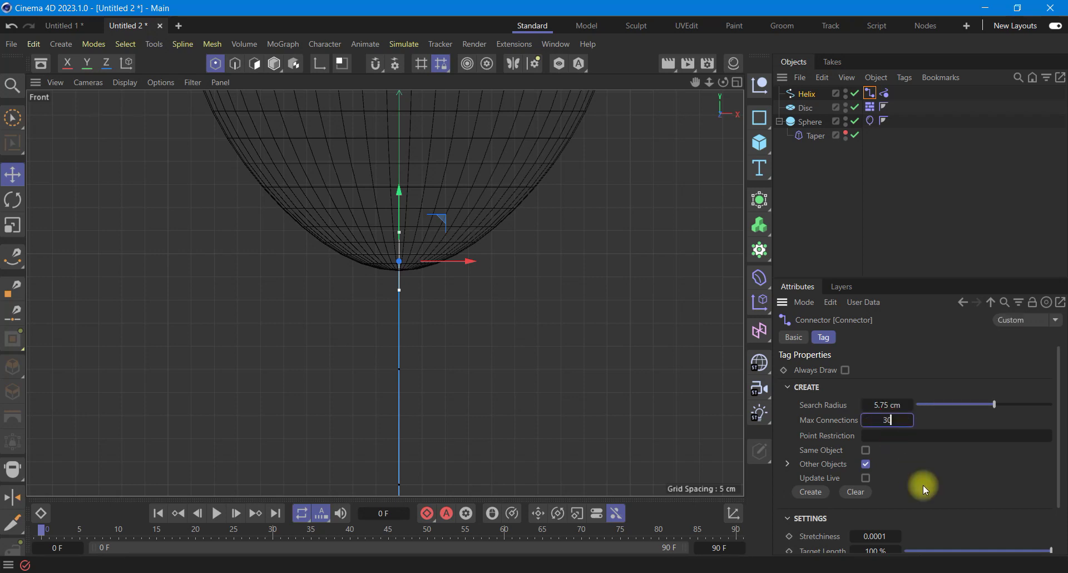
pyautogui.click(812, 493)
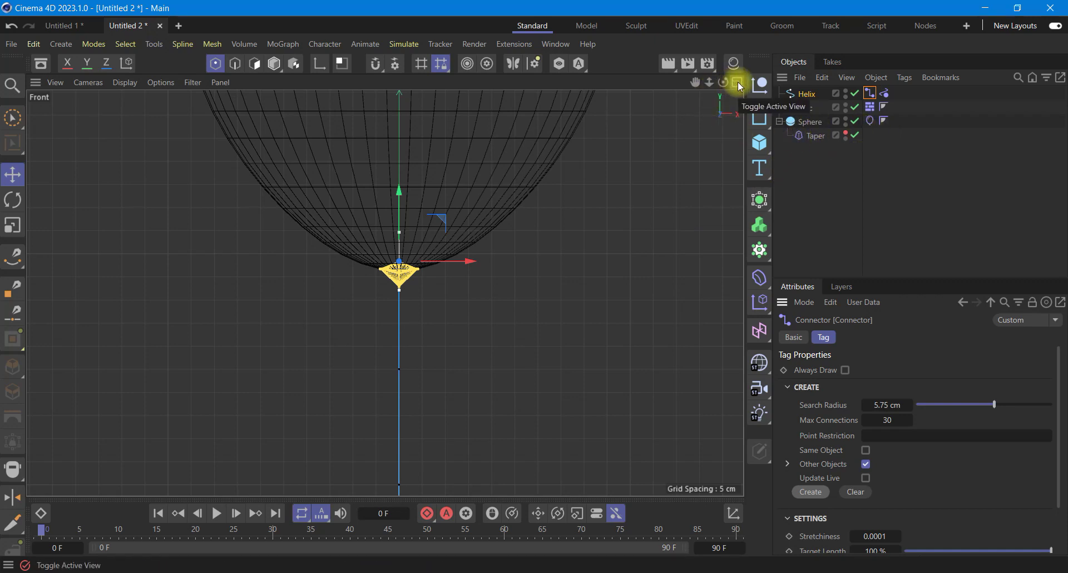
pyautogui.click(884, 93)
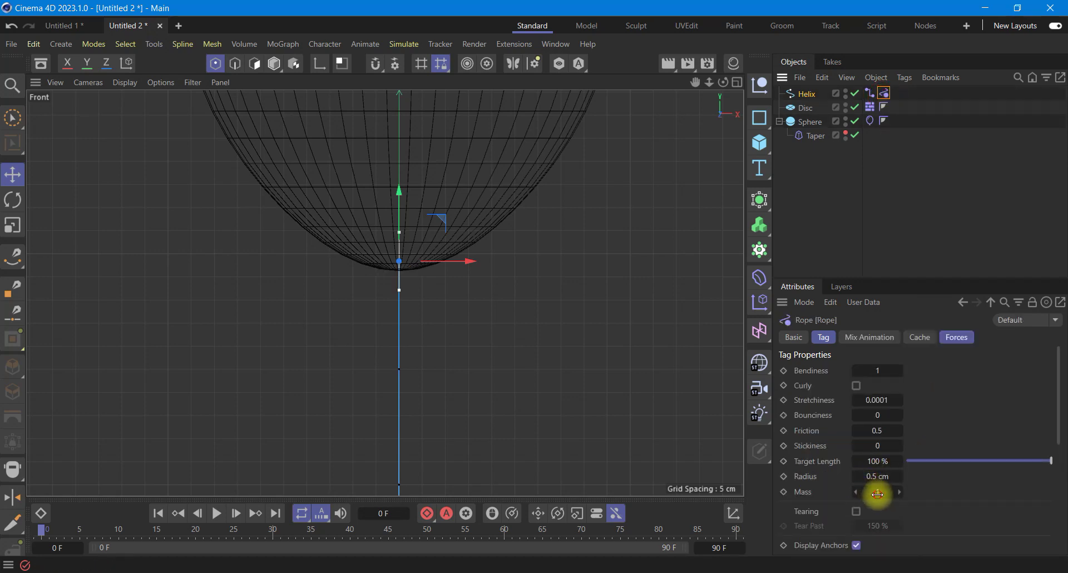
# - Set the rope mass to 1 and zoom out in a maximised Perspective view in Model mode
pyautogui.click(878, 493)
pyautogui.doubleClick(879, 492)
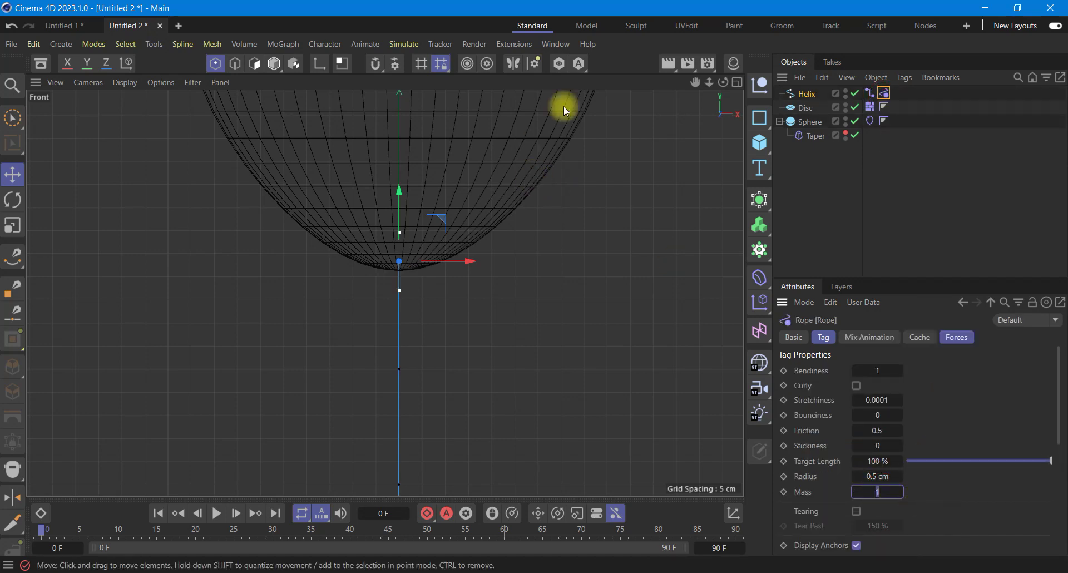
pyautogui.click(738, 83)
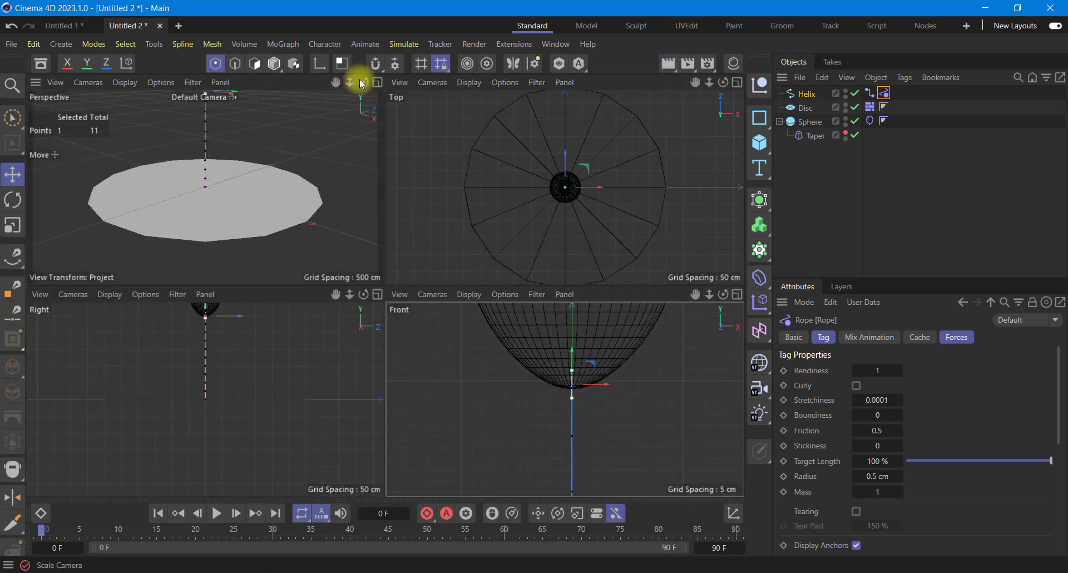
pyautogui.click(378, 82)
pyautogui.scroll(-3, 503, 445)
pyautogui.scroll(-2, 503, 445)
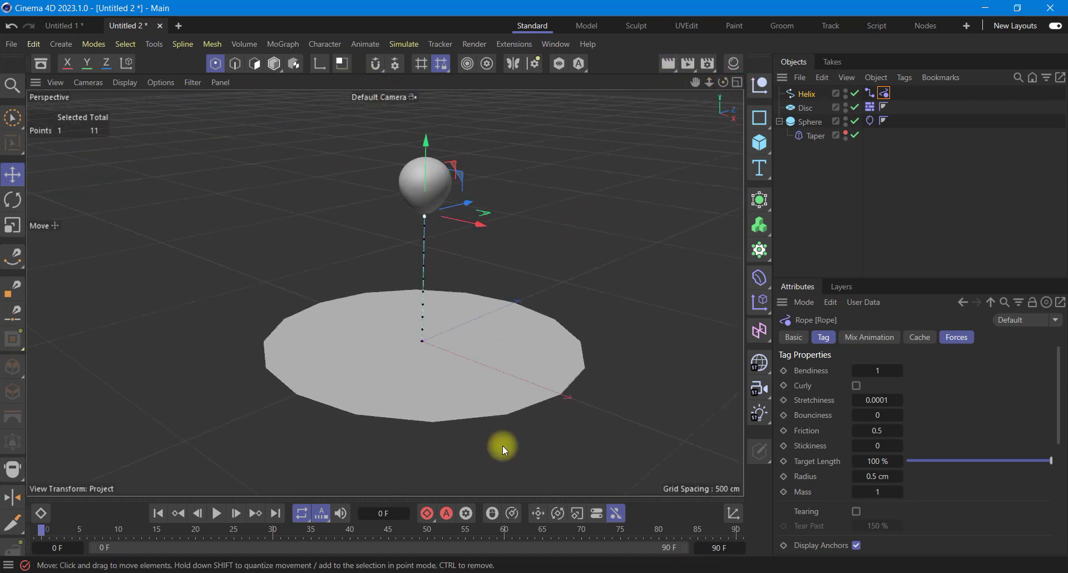
pyautogui.click(274, 63)
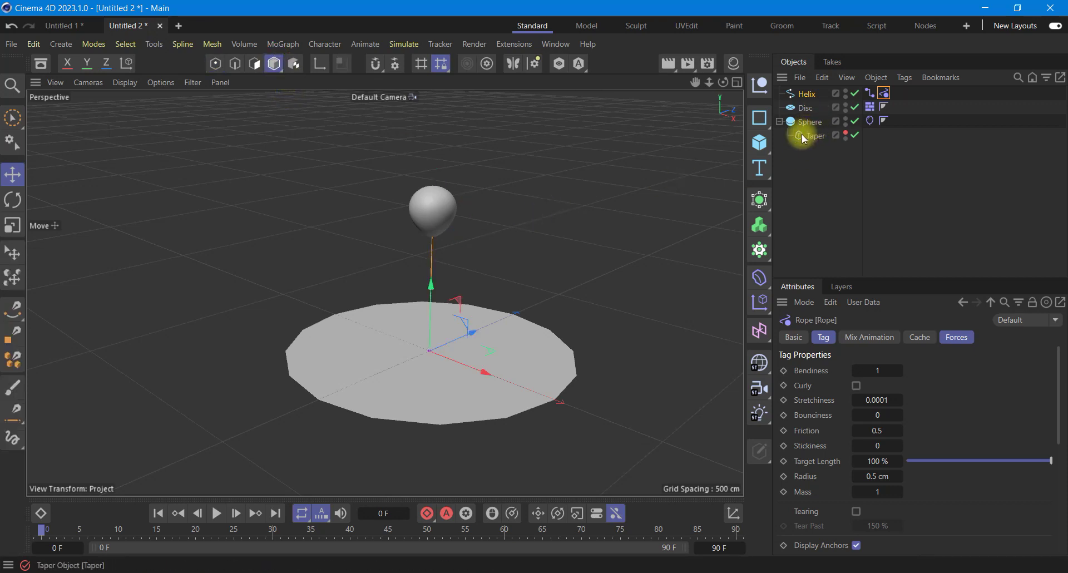
pyautogui.click(762, 119)
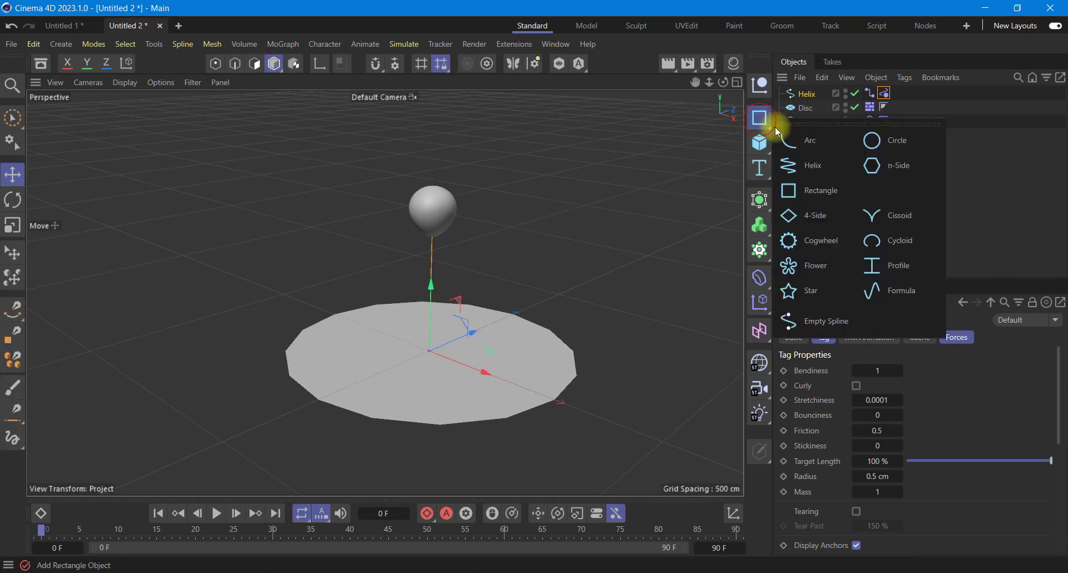
# - Add a Circle spline with a 1 cm radius
pyautogui.click(899, 145)
pyautogui.click(889, 399)
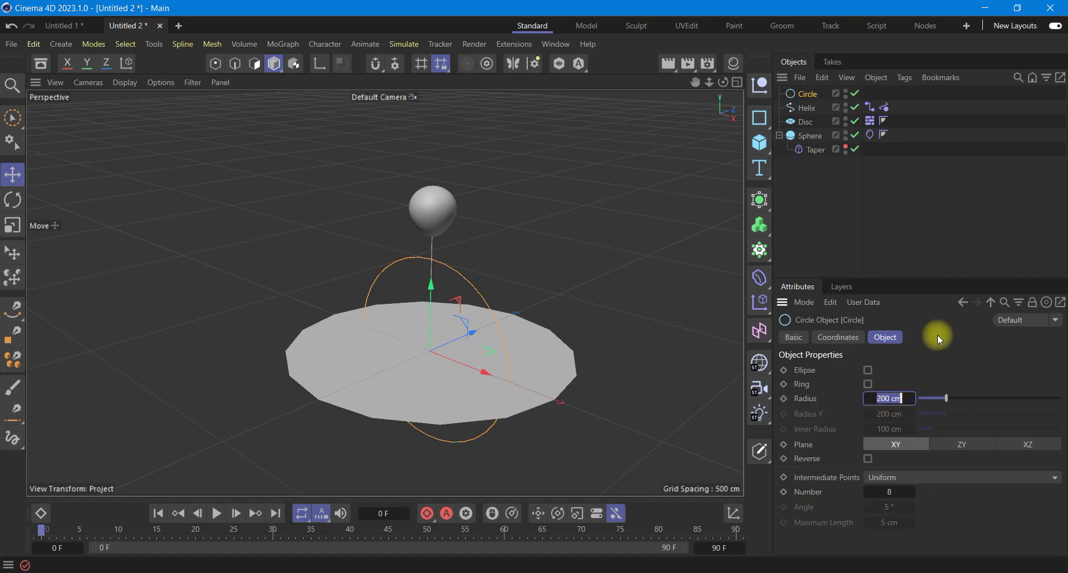
pyautogui.write('1')
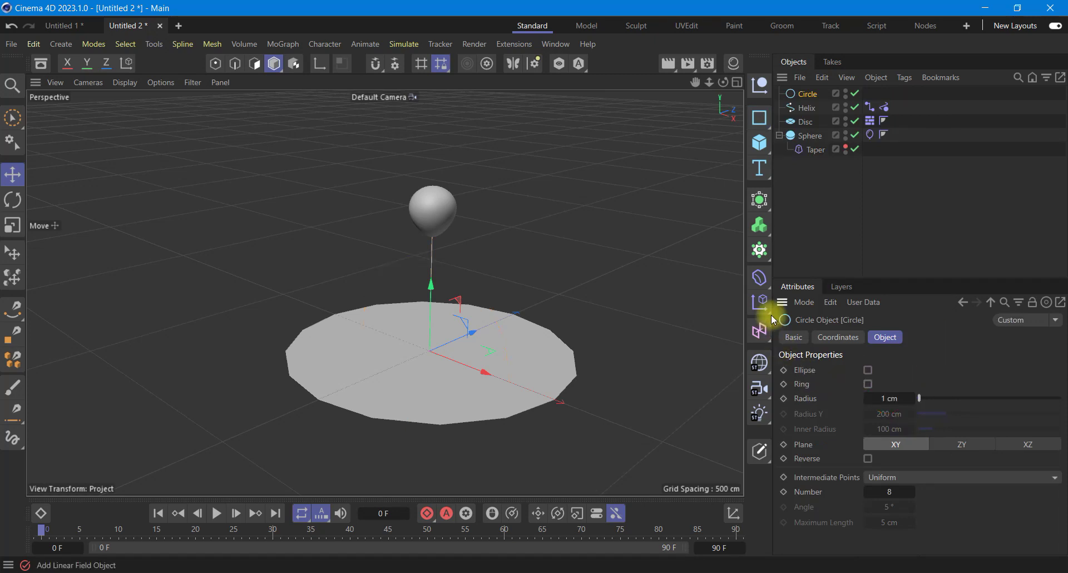
# - Add a Sweep generator with the Circle as its profile and the Helix as its path
pyautogui.click(761, 198)
pyautogui.click(921, 270)
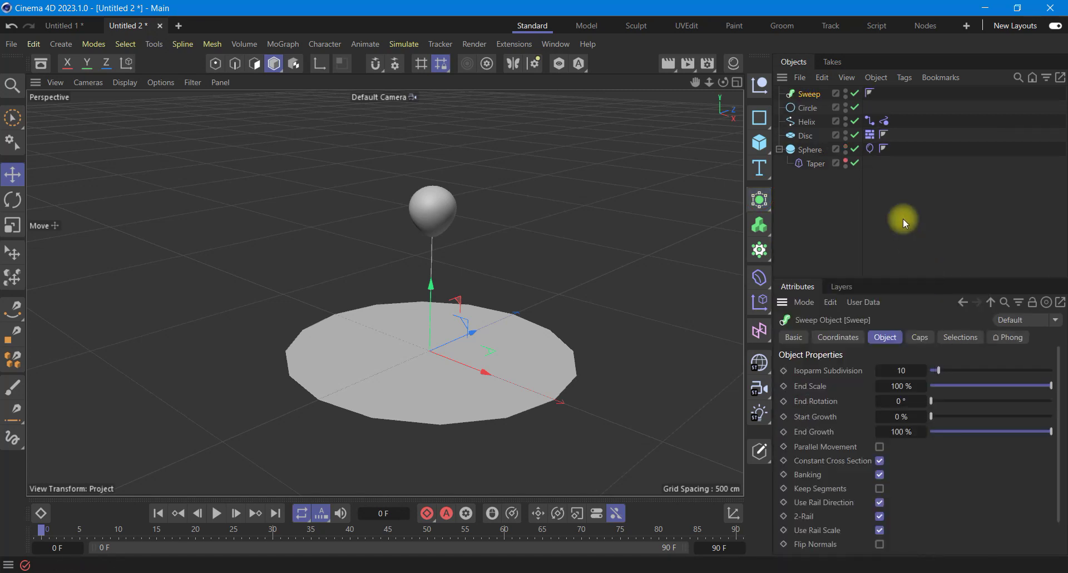
pyautogui.moveTo(812, 98); pyautogui.dragTo(811, 111)
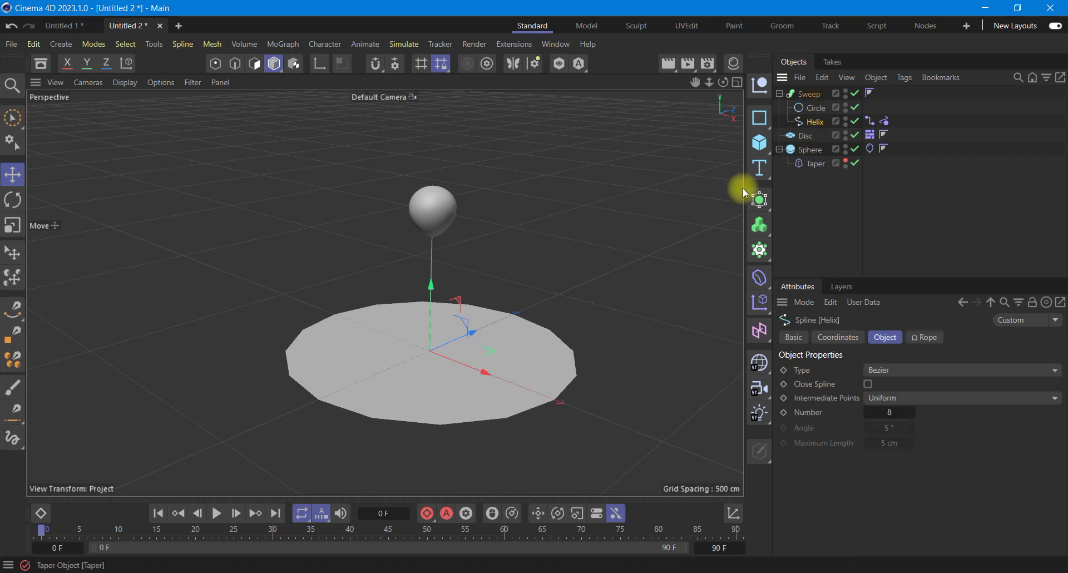
pyautogui.scroll(5, 456, 330)
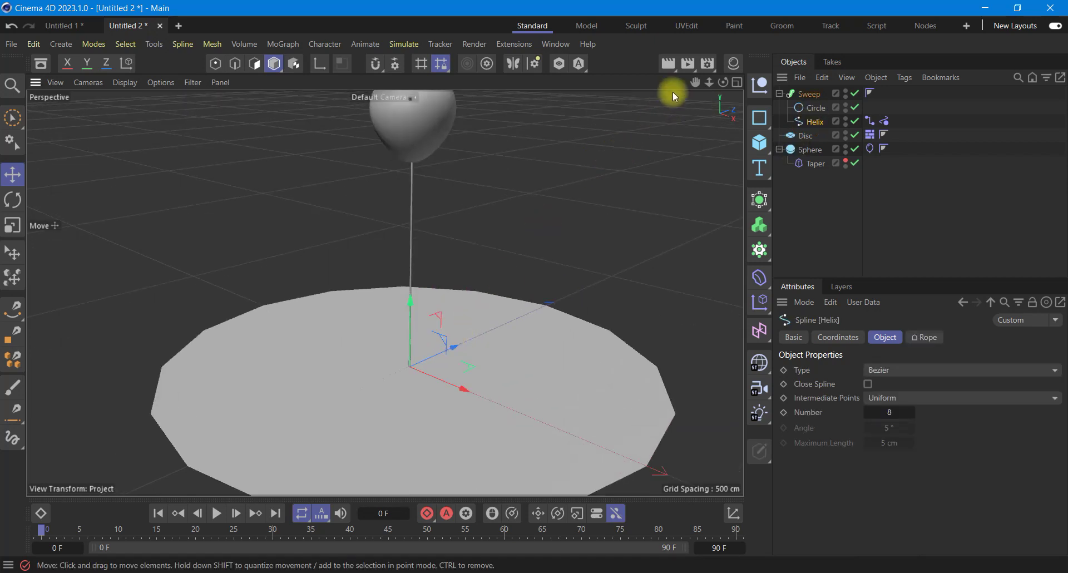
pyautogui.moveTo(696, 82); pyautogui.dragTo(505, 281)
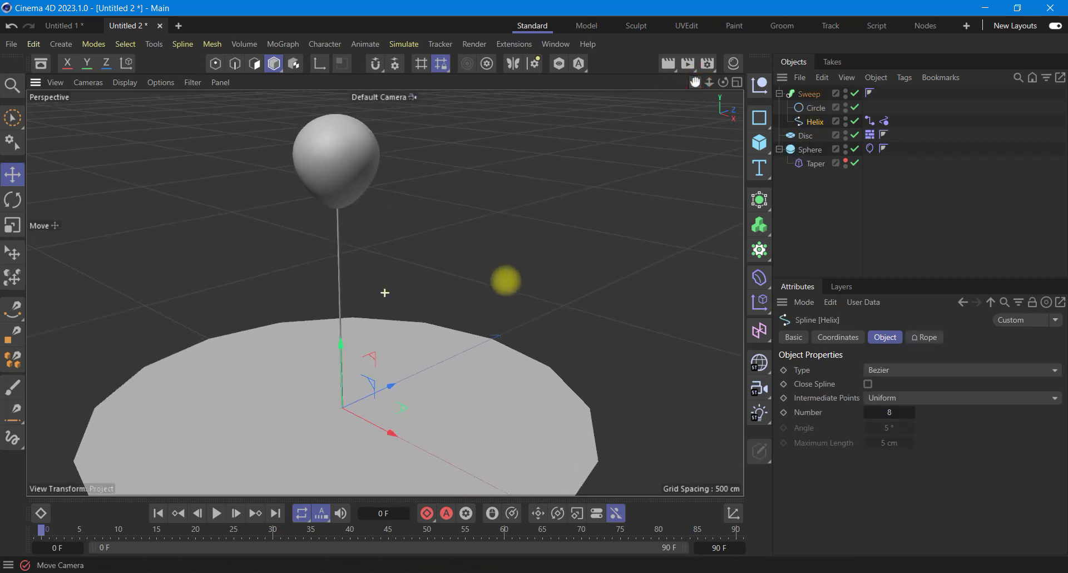
pyautogui.click(410, 45)
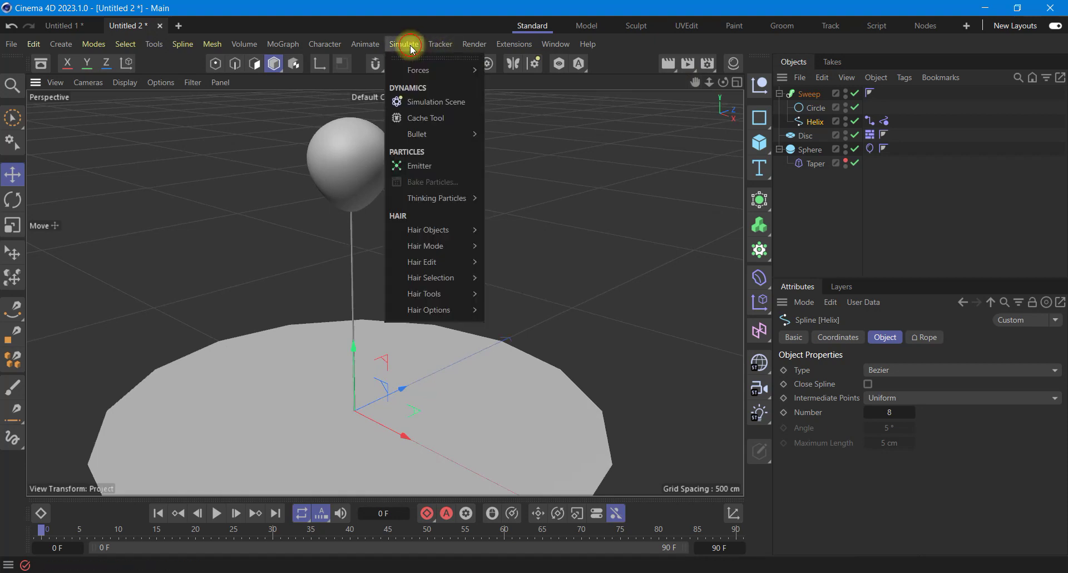
pyautogui.moveTo(429, 70)
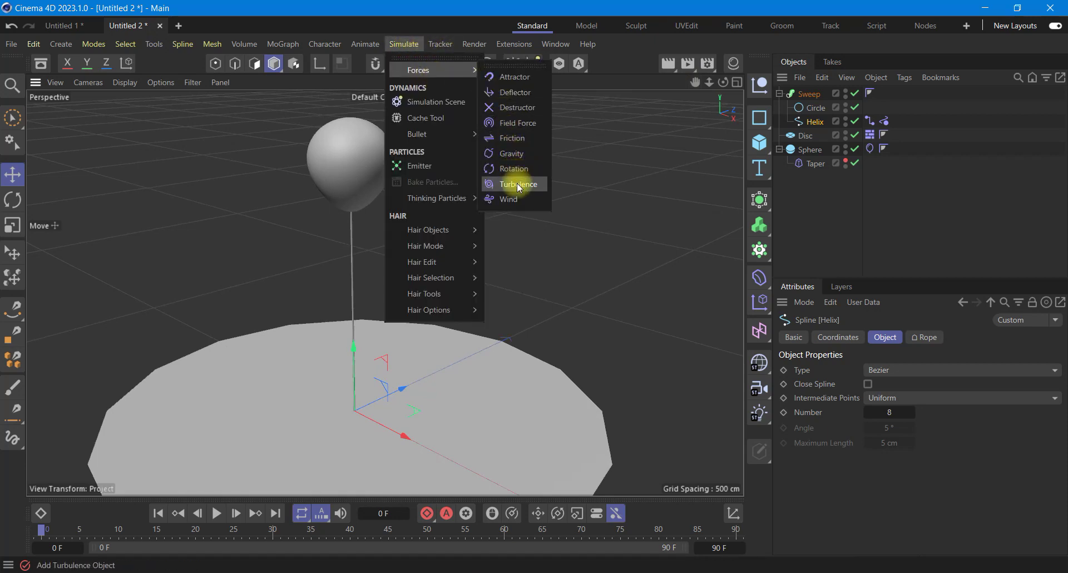
# - Add Turbulence with 11 cm strength and 9.4 % scale, then a Gravity force
pyautogui.click(517, 184)
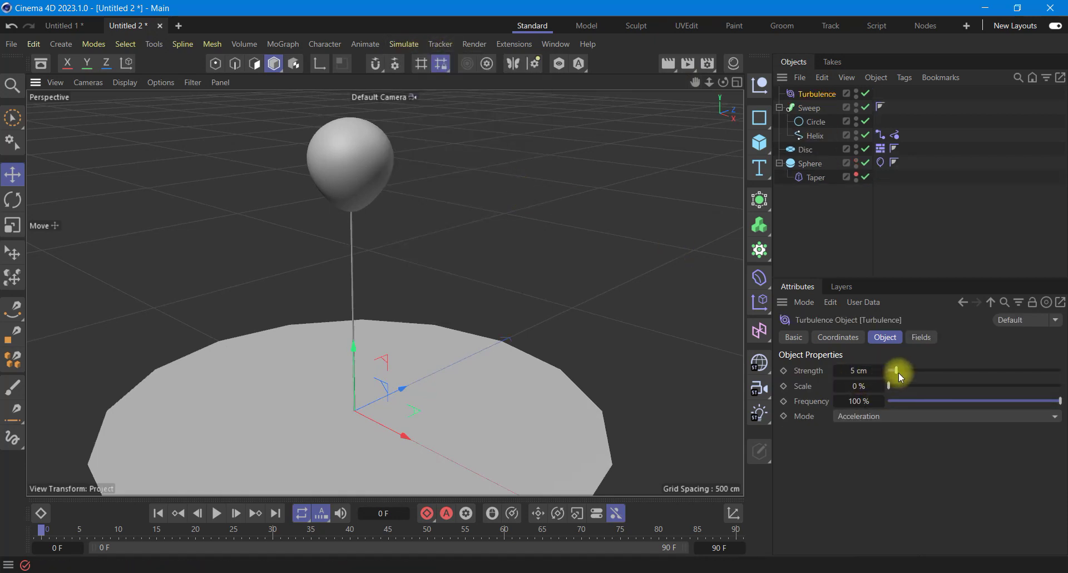
pyautogui.moveTo(899, 371); pyautogui.dragTo(905, 385)
pyautogui.click(404, 44)
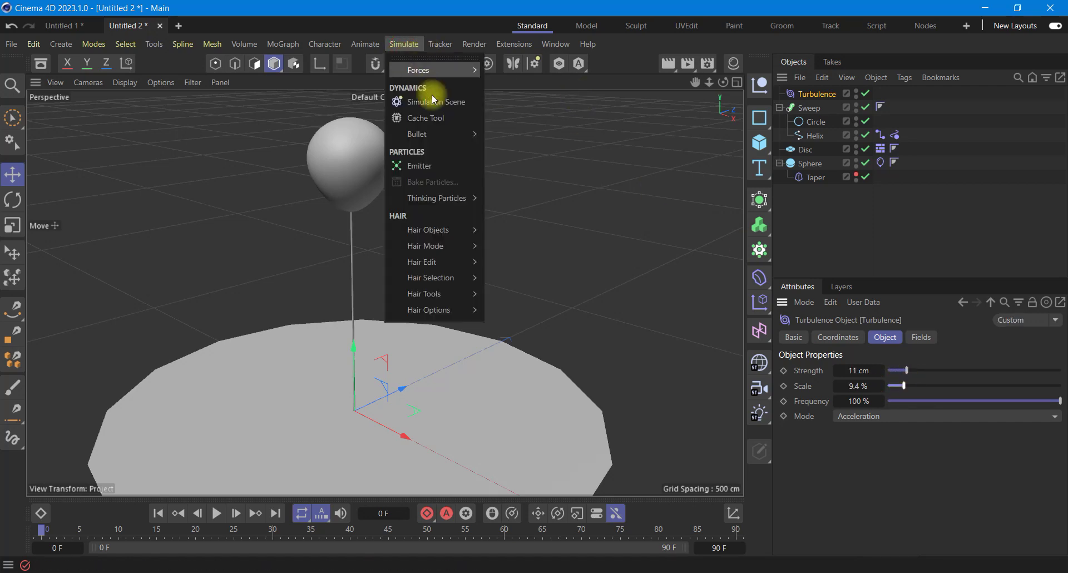
pyautogui.moveTo(419, 71)
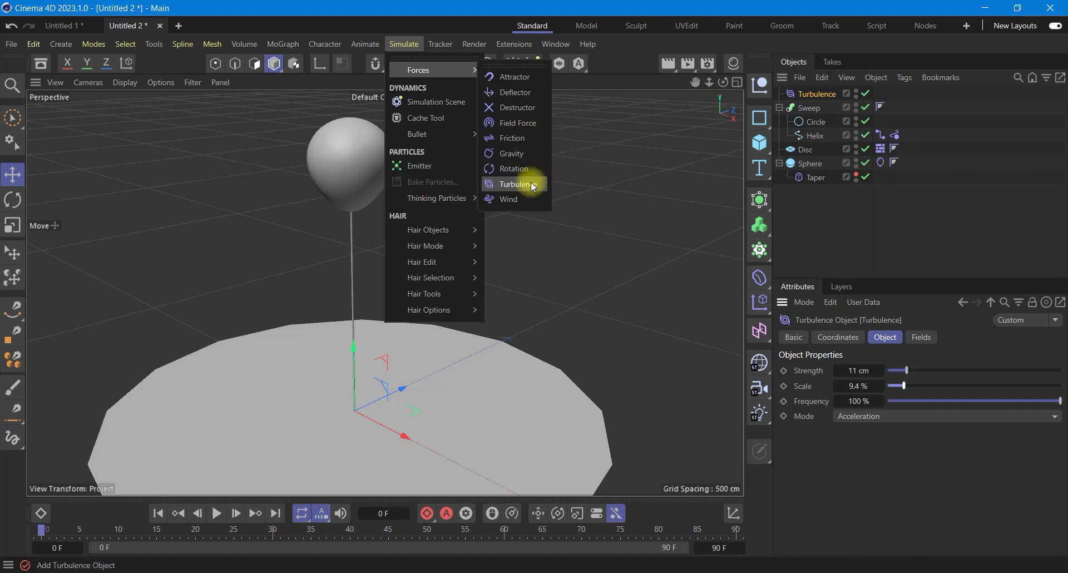
pyautogui.click(515, 153)
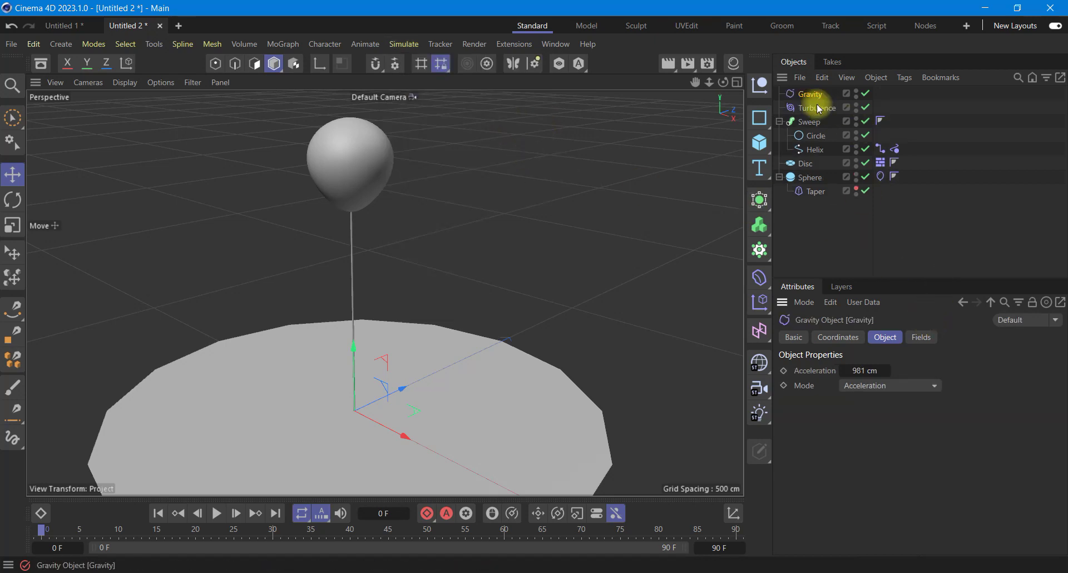
# - Exclude Gravity in the Sphere's Cloth tag forces, then play and pause the test simulation
pyautogui.click(880, 176)
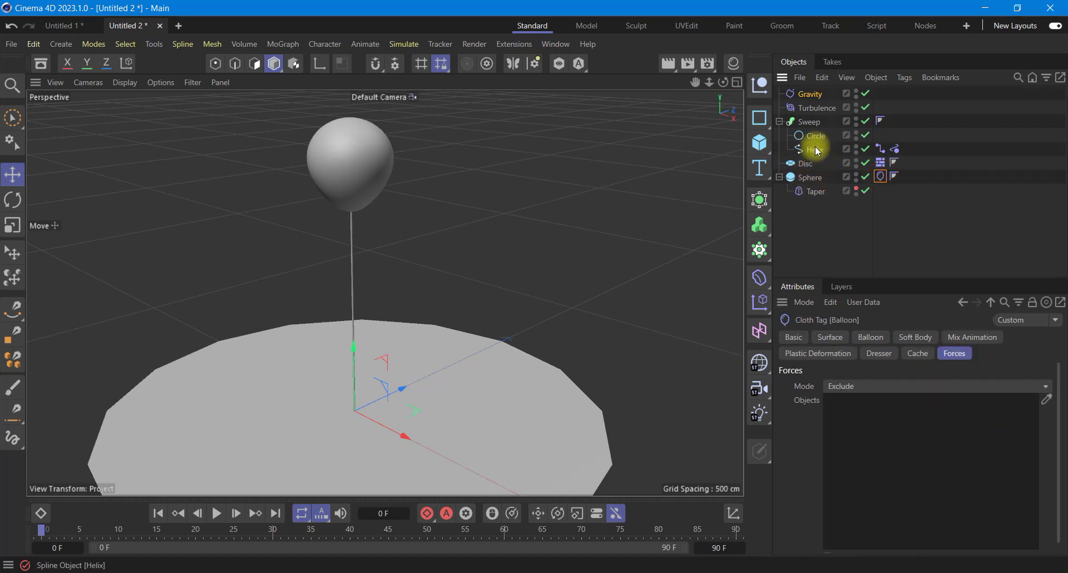
pyautogui.moveTo(811, 95); pyautogui.dragTo(889, 442)
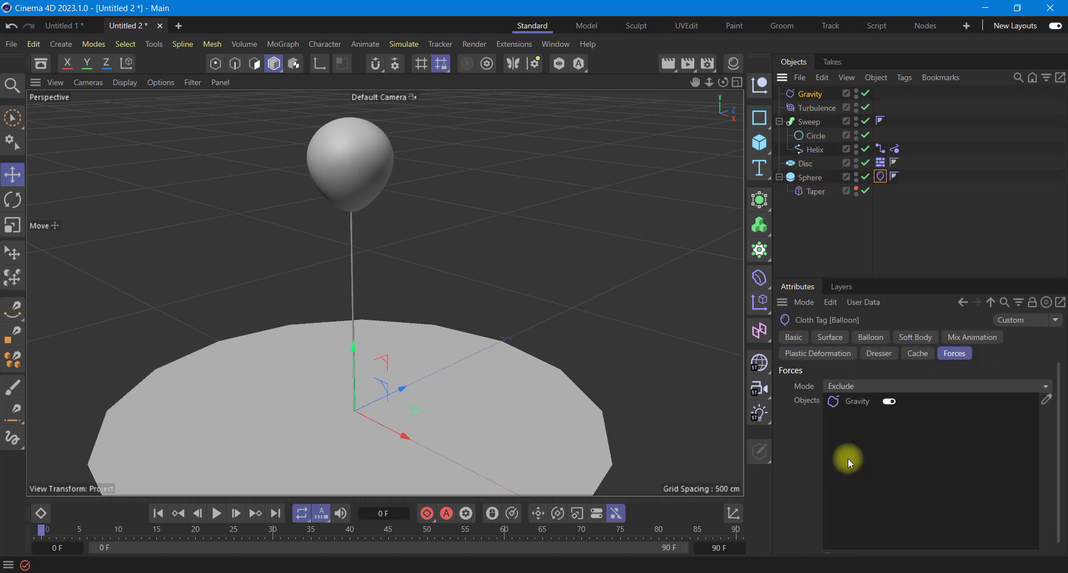
pyautogui.click(217, 513)
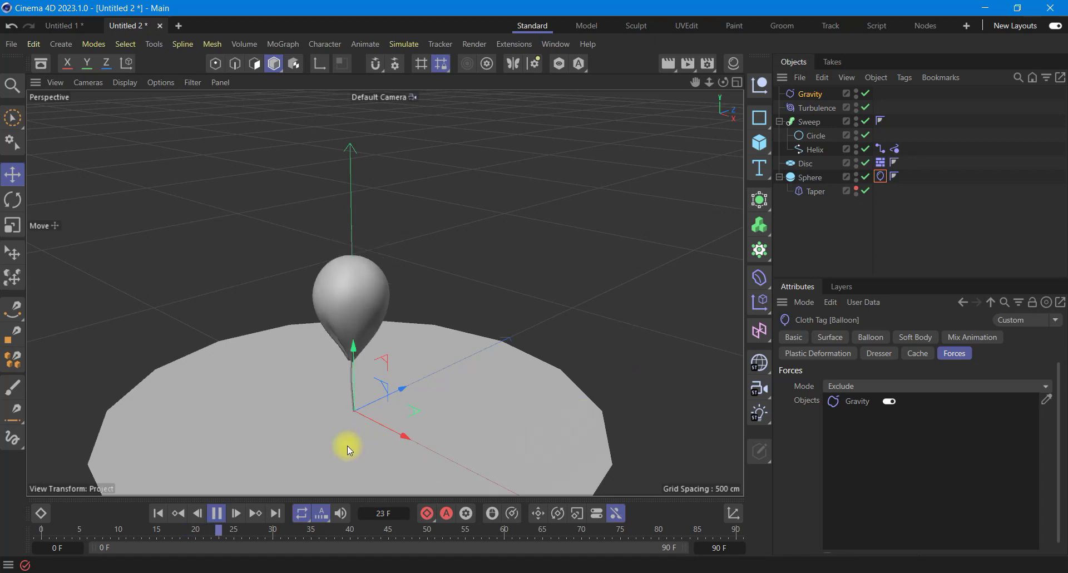
pyautogui.click(213, 514)
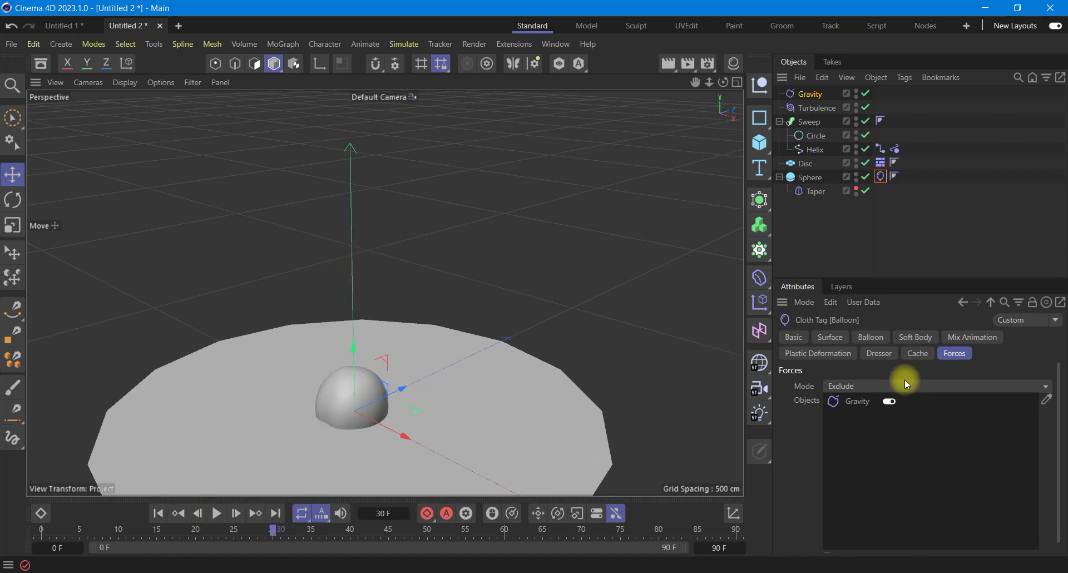
# - Set the Rope tag's mass to 0.0001 and rewind the simulation to frame 0
pyautogui.click(895, 148)
pyautogui.click(862, 492)
pyautogui.write('0')
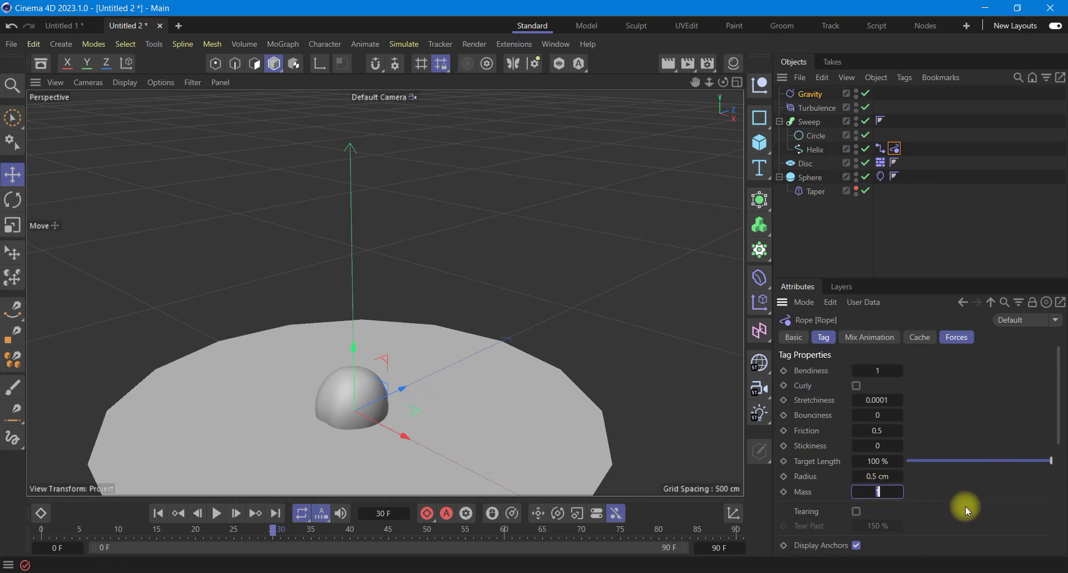
pyautogui.write('.0001')
pyautogui.press('Return')
pyautogui.click(158, 513)
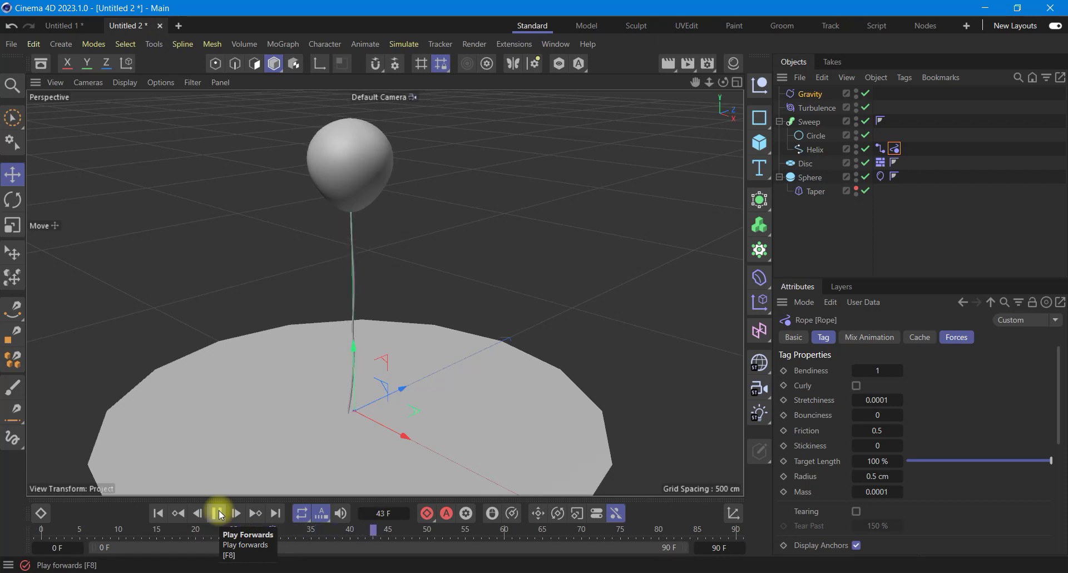
# - Stop playback and create a new material, Mat, in the Material Manager
pyautogui.click(221, 515)
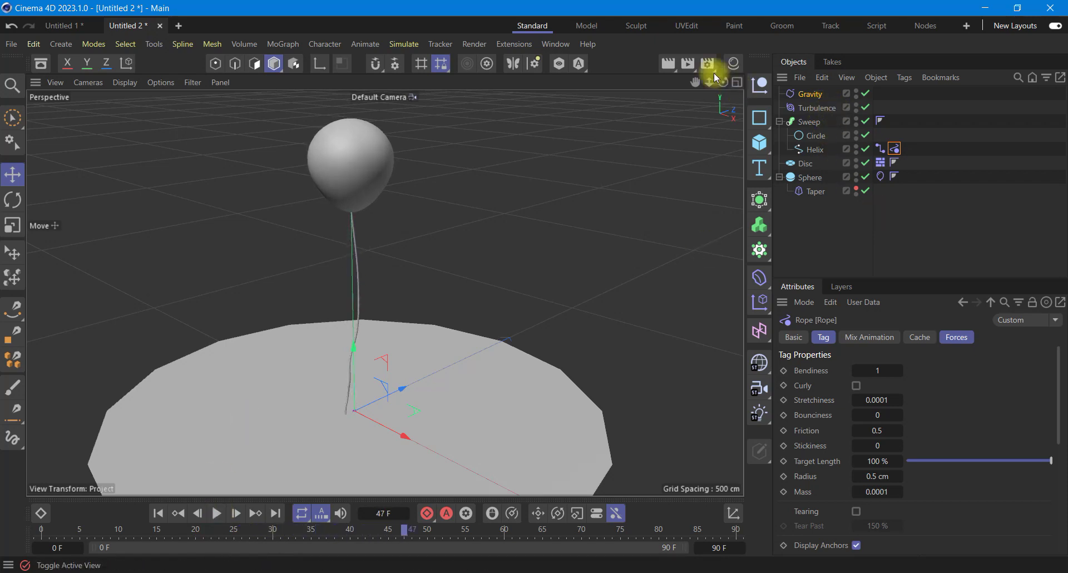
pyautogui.click(733, 66)
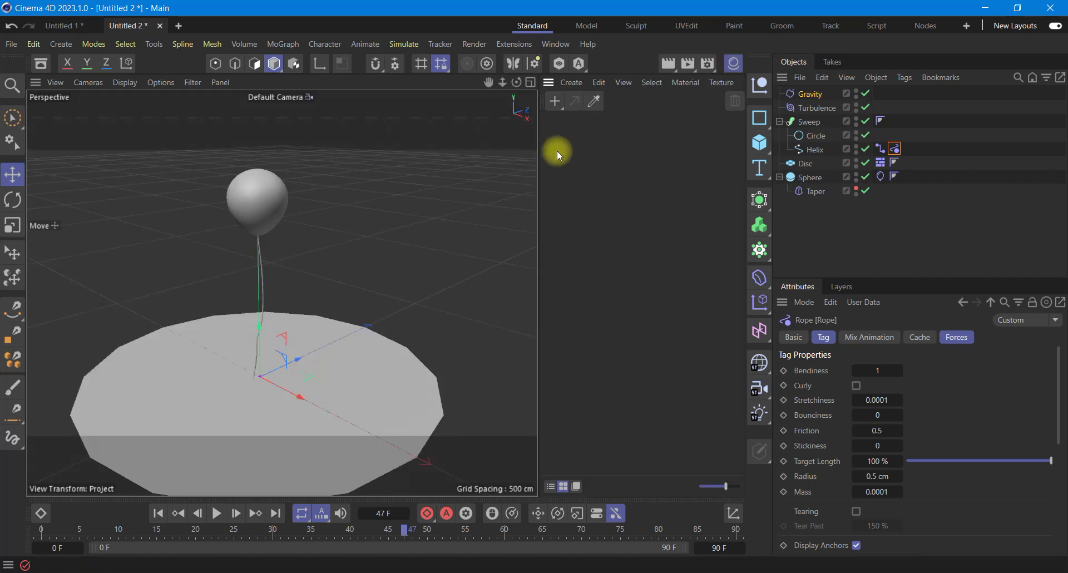
pyautogui.doubleClick(607, 267)
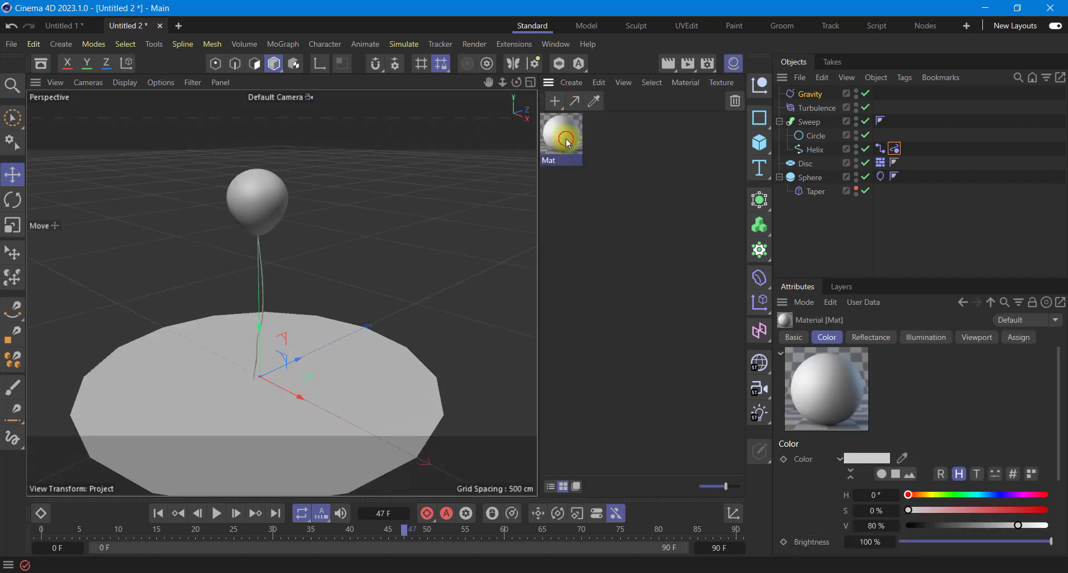
pyautogui.doubleClick(567, 144)
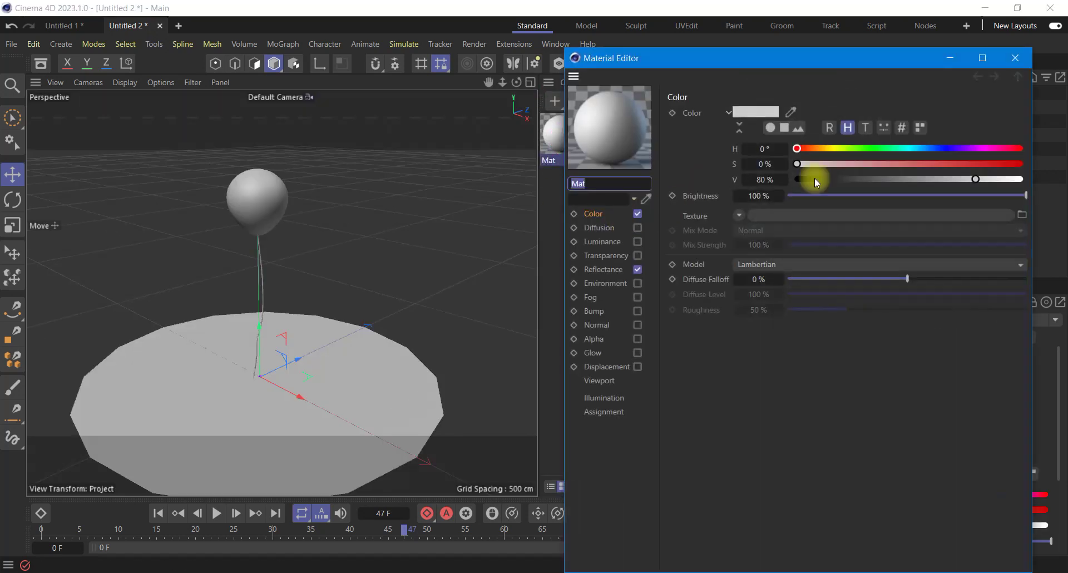
# - Colour Mat pink (hue 308°, saturation 39 %), apply it to the Sphere, and duplicate it
pyautogui.click(989, 148)
pyautogui.moveTo(850, 168); pyautogui.dragTo(884, 163)
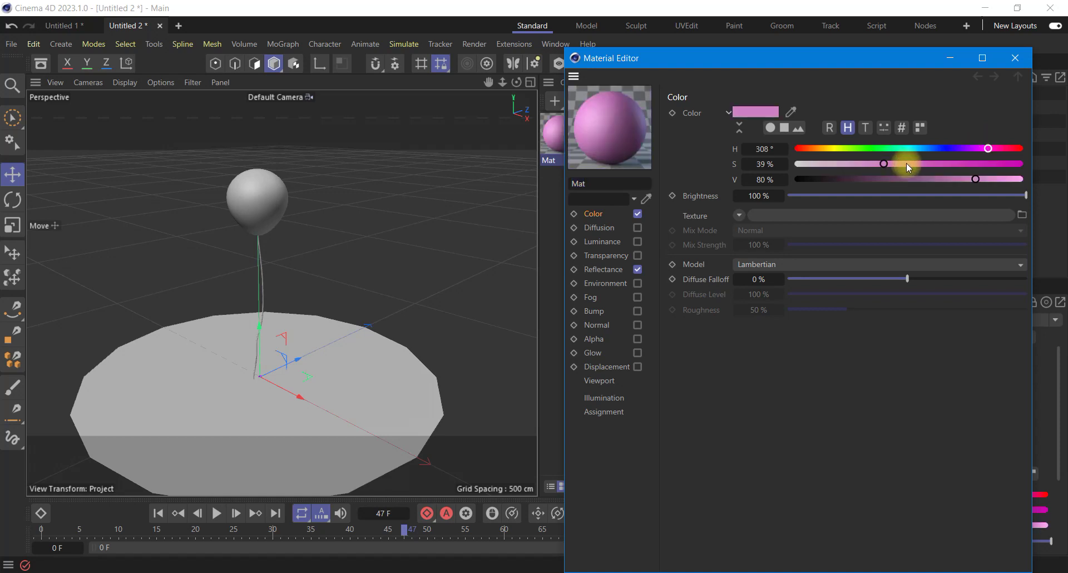
pyautogui.click(1015, 58)
pyautogui.moveTo(564, 140); pyautogui.dragTo(811, 175)
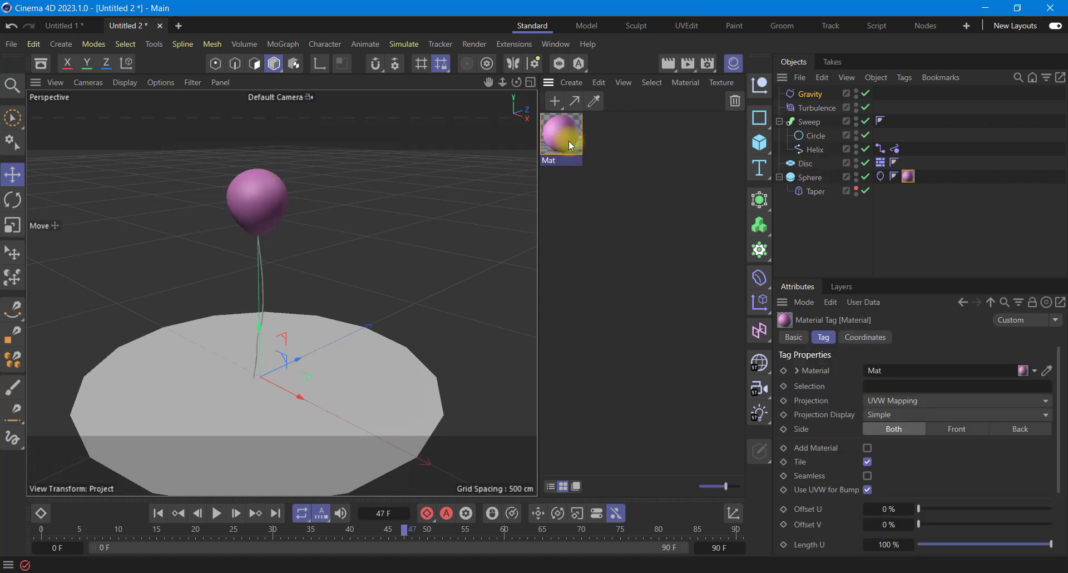
pyautogui.keyDown('ctrl'); pyautogui.moveTo(569, 141); pyautogui.dragTo(610, 156); pyautogui.keyUp('ctrl')
# - Change Mat.1's colour to teal (H 174°, S 45 %)
pyautogui.doubleClick(609, 150)
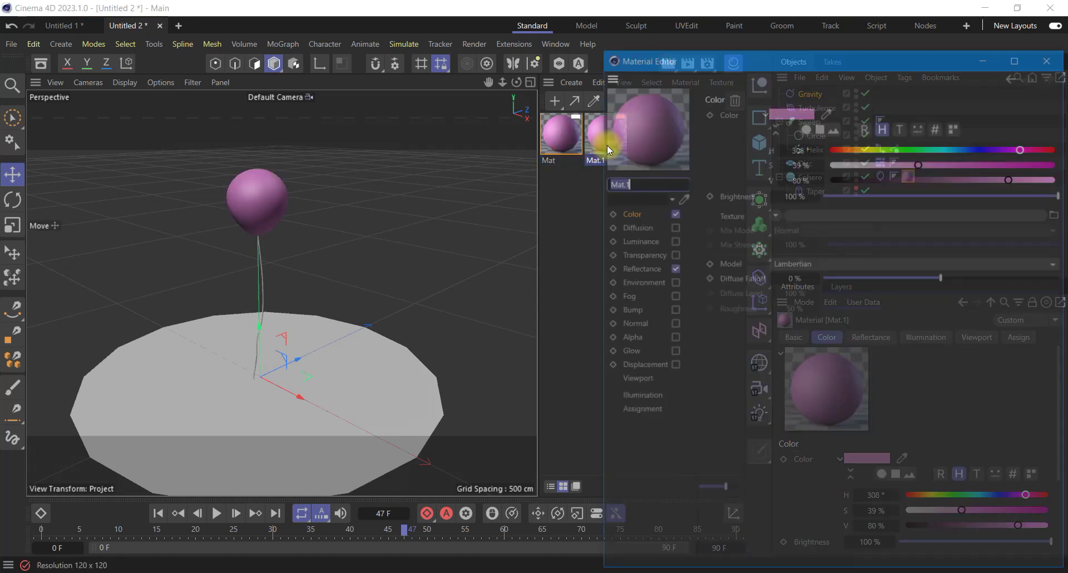
pyautogui.click(894, 163)
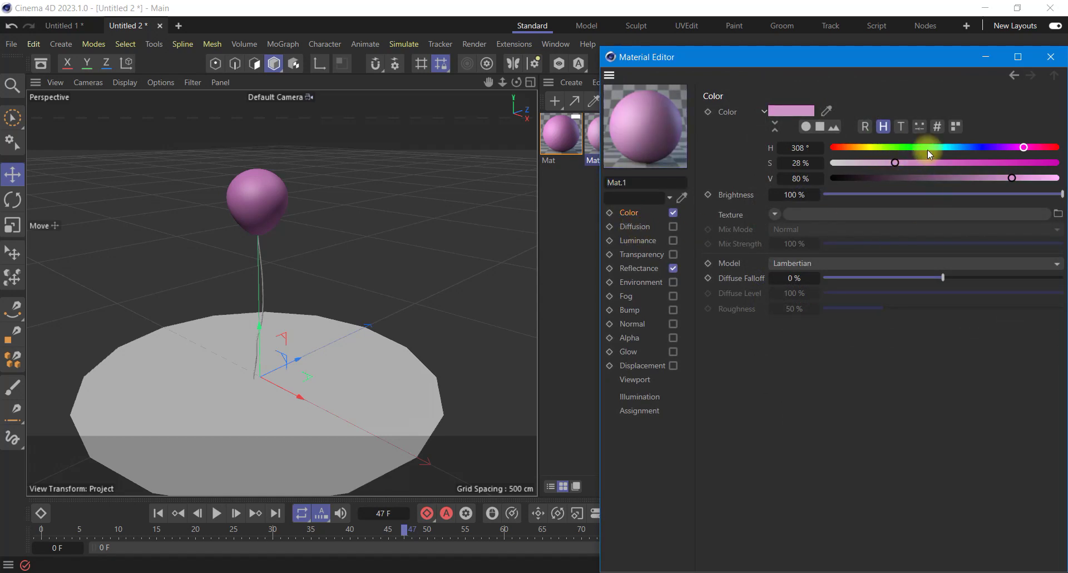
pyautogui.click(942, 147)
pyautogui.click(934, 163)
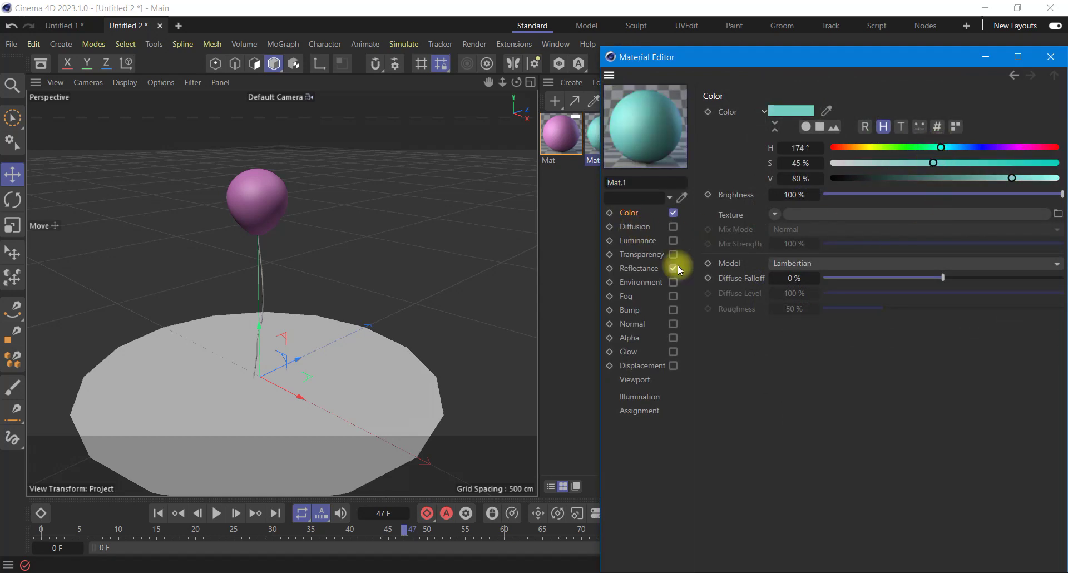
# - Add a dimmed Beckmann reflectance layer to Mat.1 and apply it to the Sweep
pyautogui.click(640, 269)
pyautogui.click(721, 145)
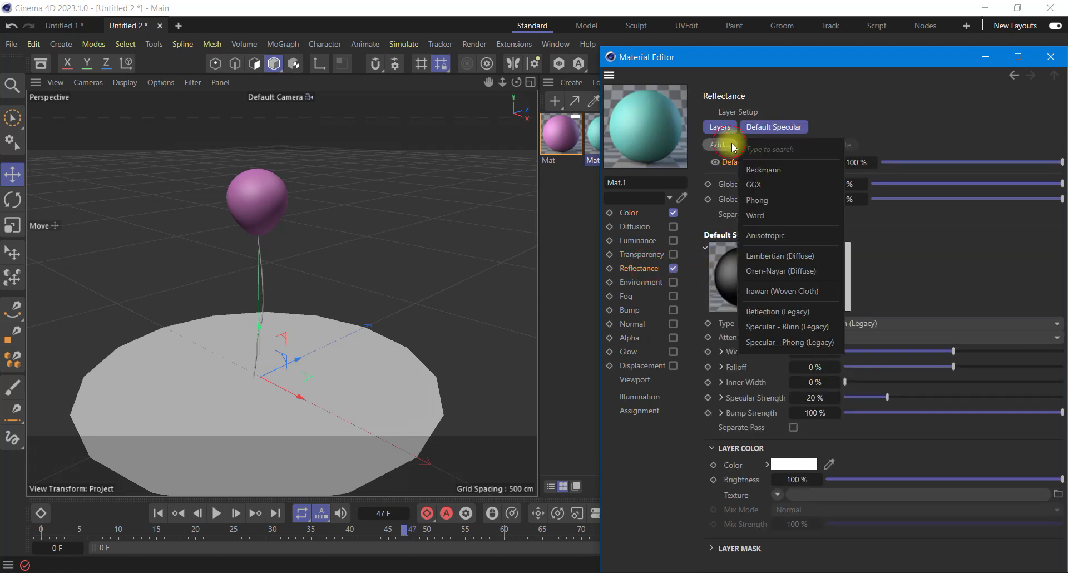
pyautogui.click(783, 170)
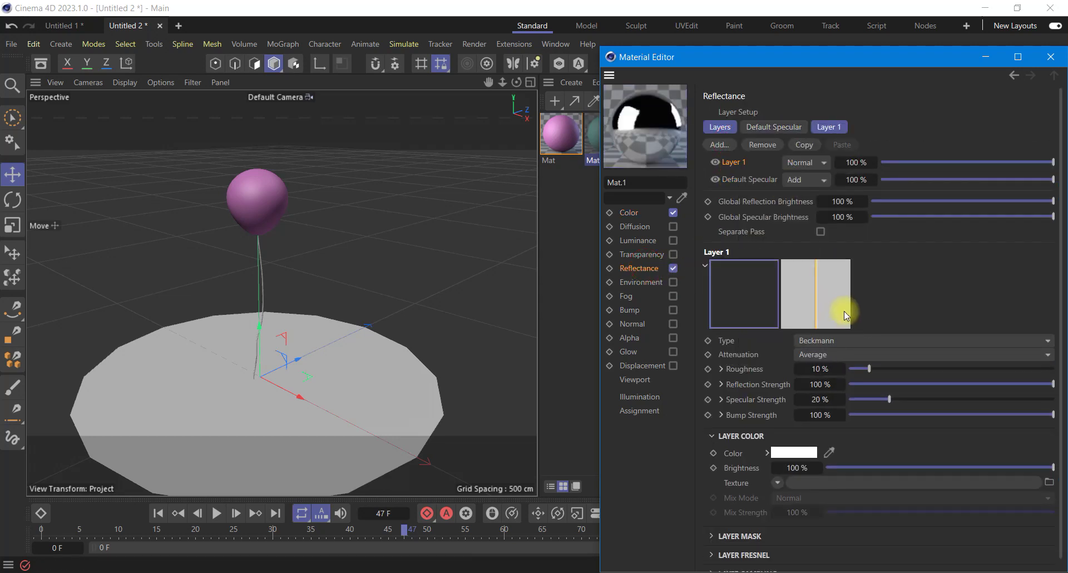
pyautogui.click(908, 467)
pyautogui.click(1052, 57)
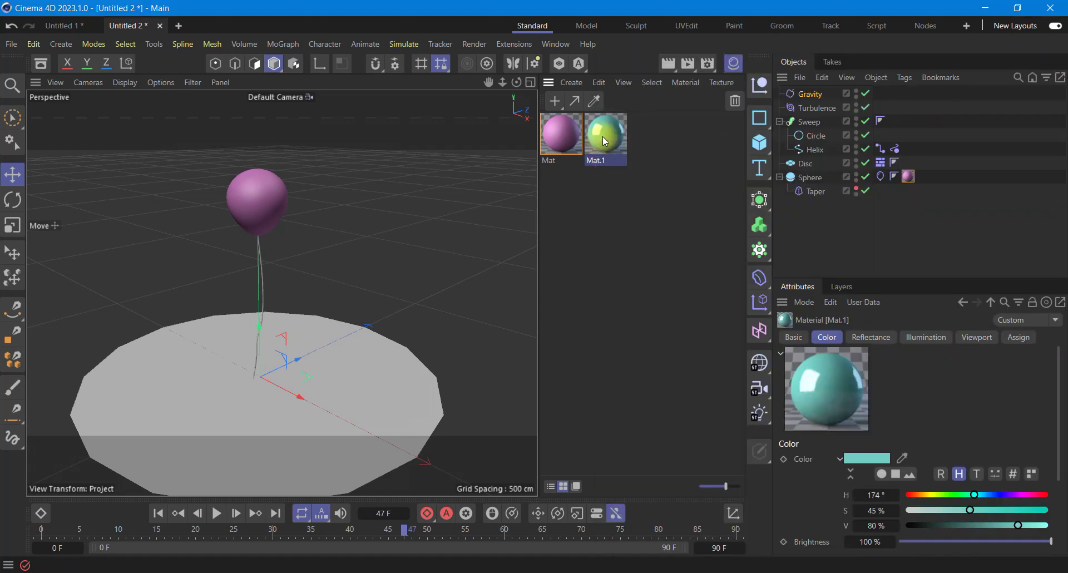
pyautogui.moveTo(738, 210); pyautogui.dragTo(811, 122)
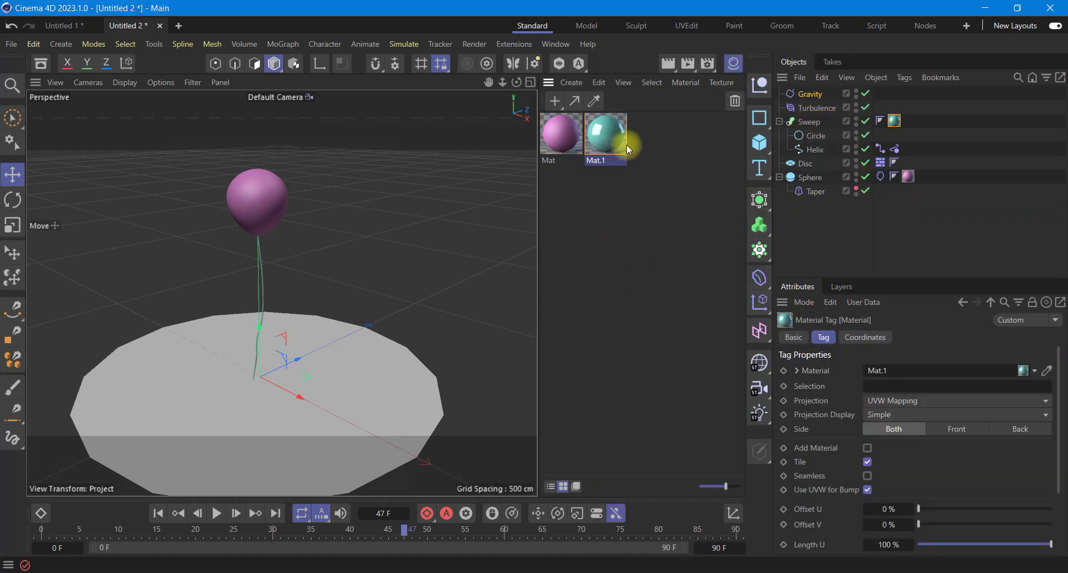
# - Create Mat.2 with a deep blue colour (H 242°, S 93 %, V 35 %)
pyautogui.click(554, 100)
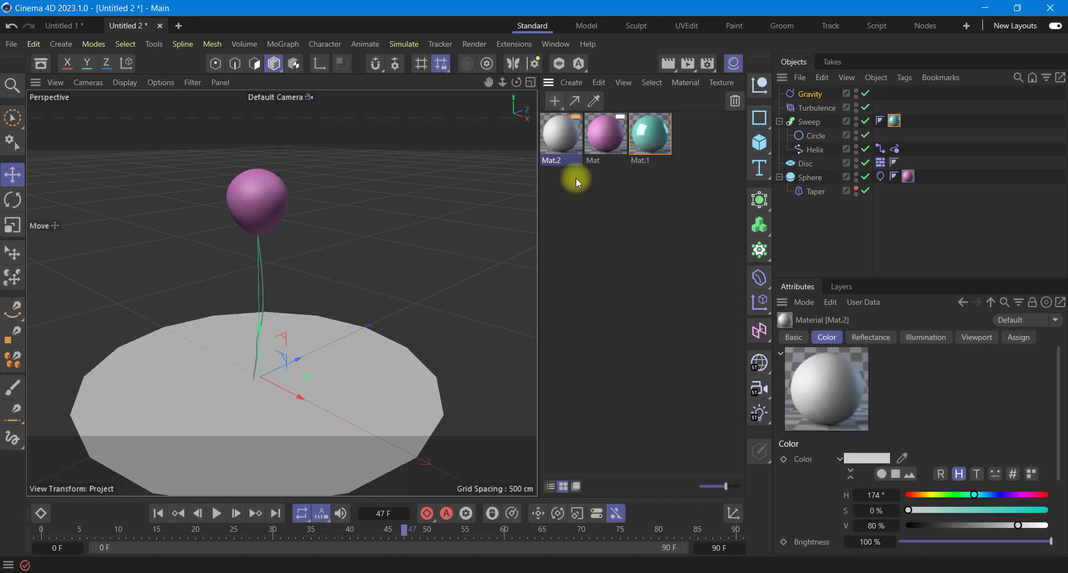
pyautogui.doubleClick(556, 134)
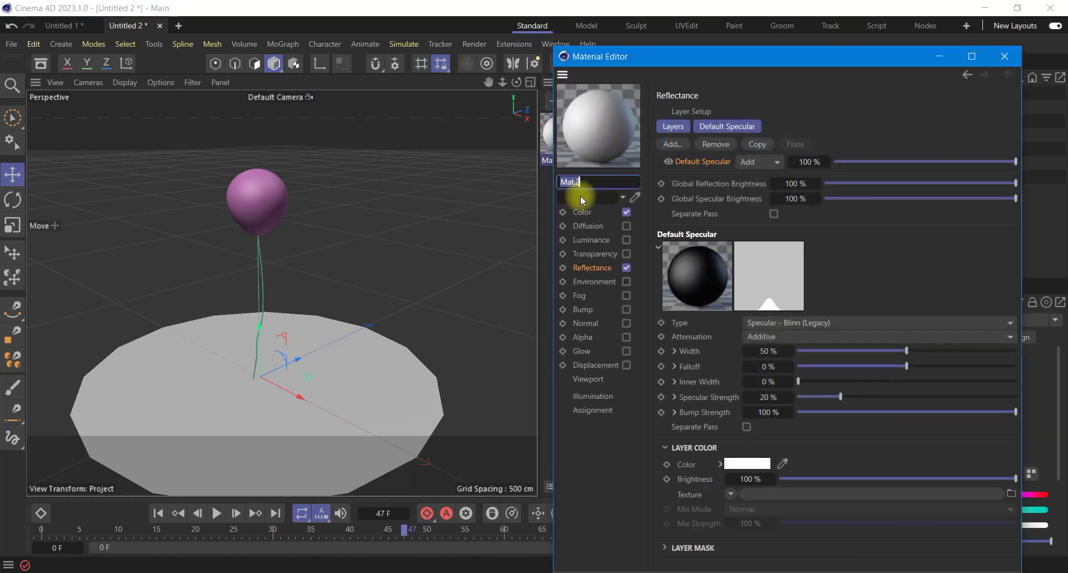
pyautogui.click(626, 212)
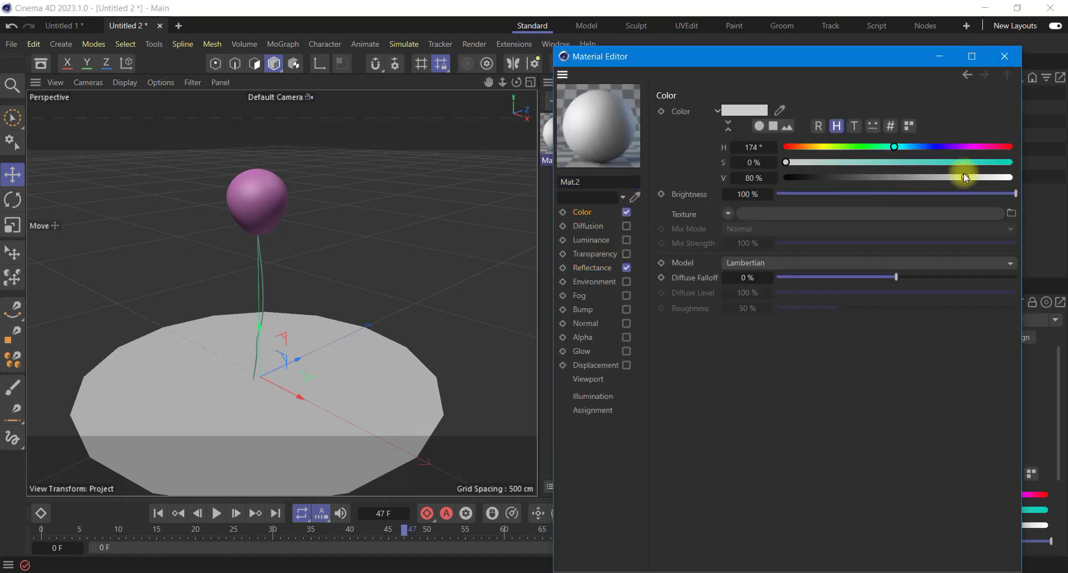
pyautogui.moveTo(920, 148); pyautogui.dragTo(994, 163)
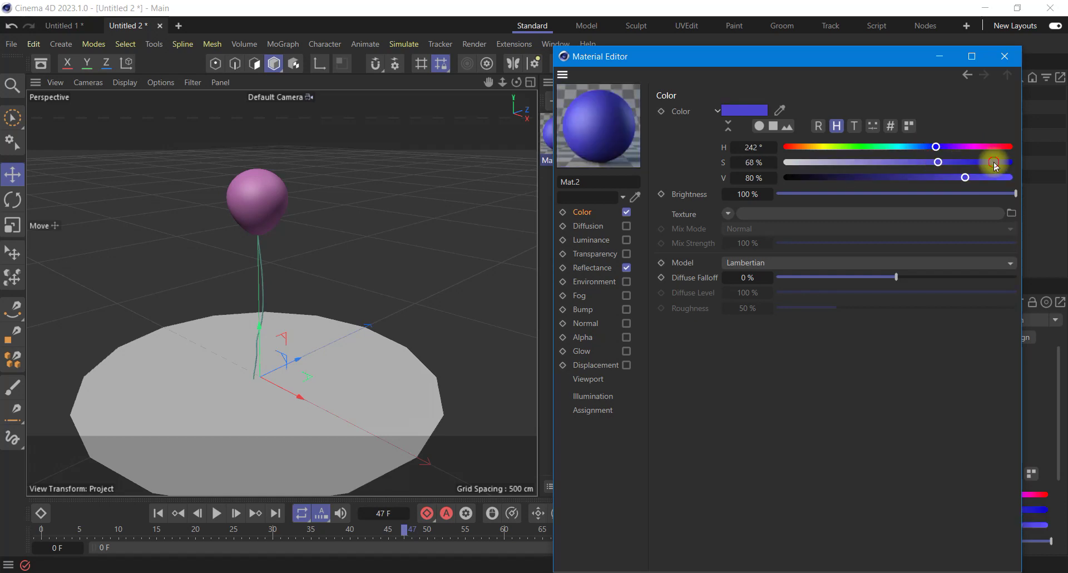
pyautogui.click(867, 178)
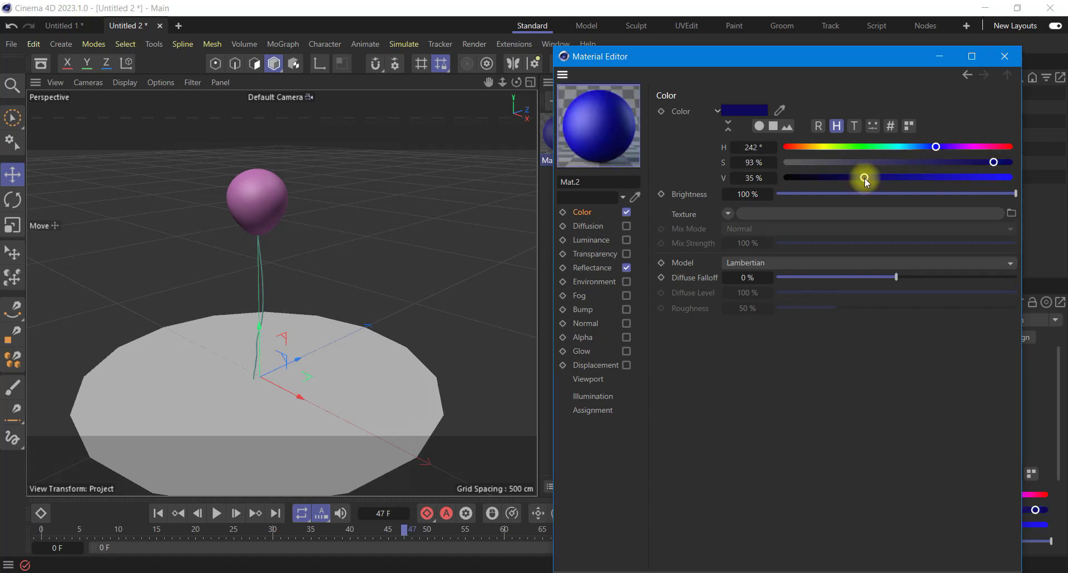
# - Give Mat.2 a Beckmann reflectance layer at 65 % brightness and apply it to the Disc
pyautogui.click(599, 269)
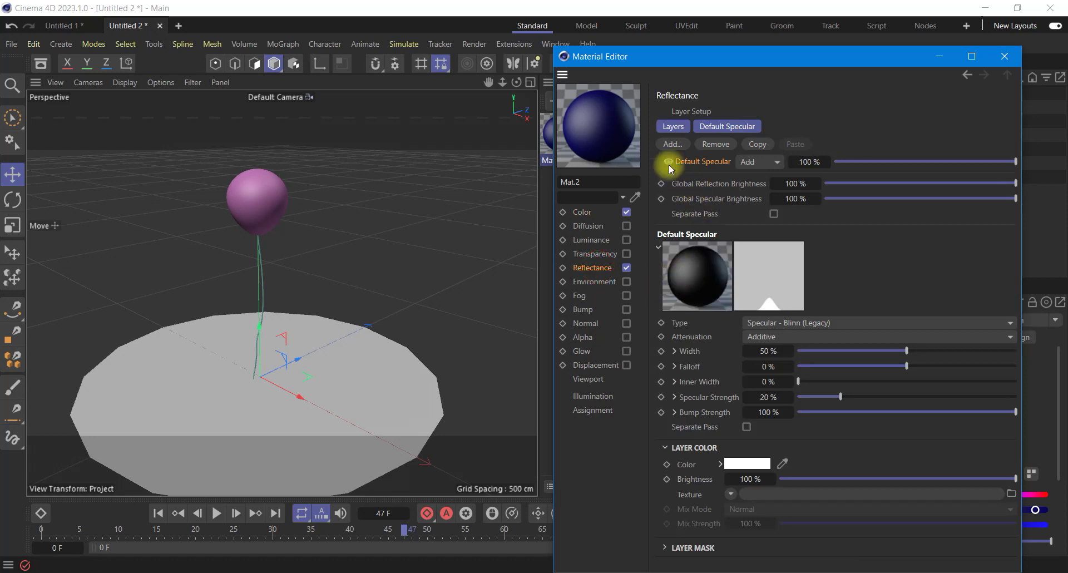
pyautogui.click(673, 144)
pyautogui.click(724, 170)
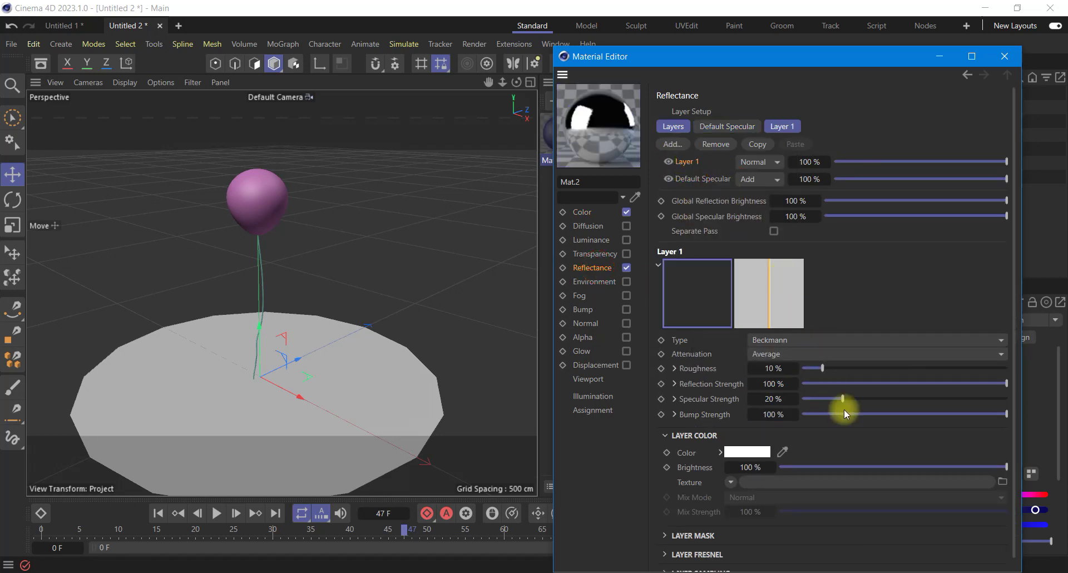
pyautogui.click(928, 467)
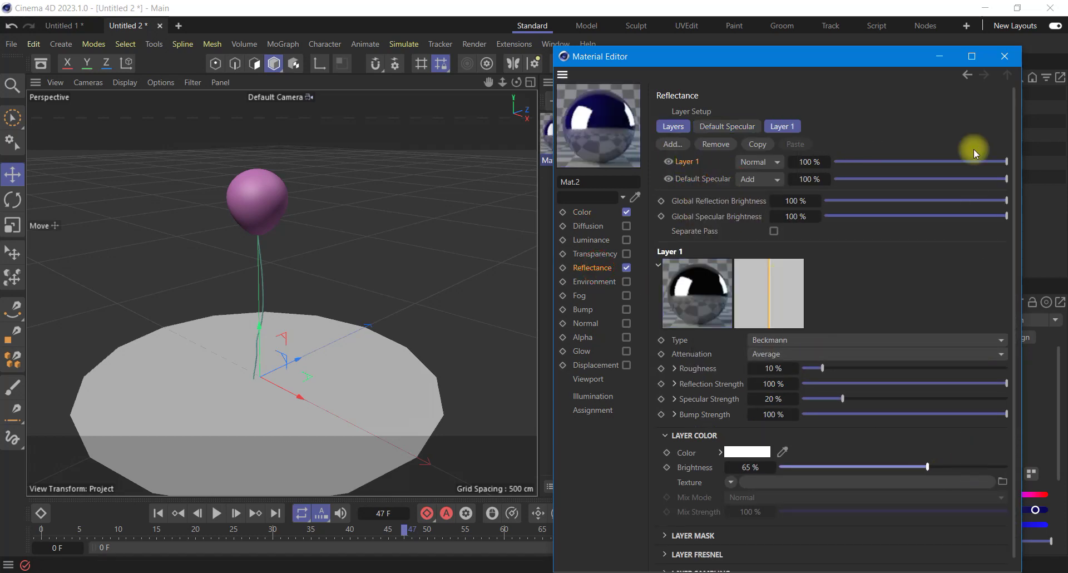
pyautogui.click(1005, 56)
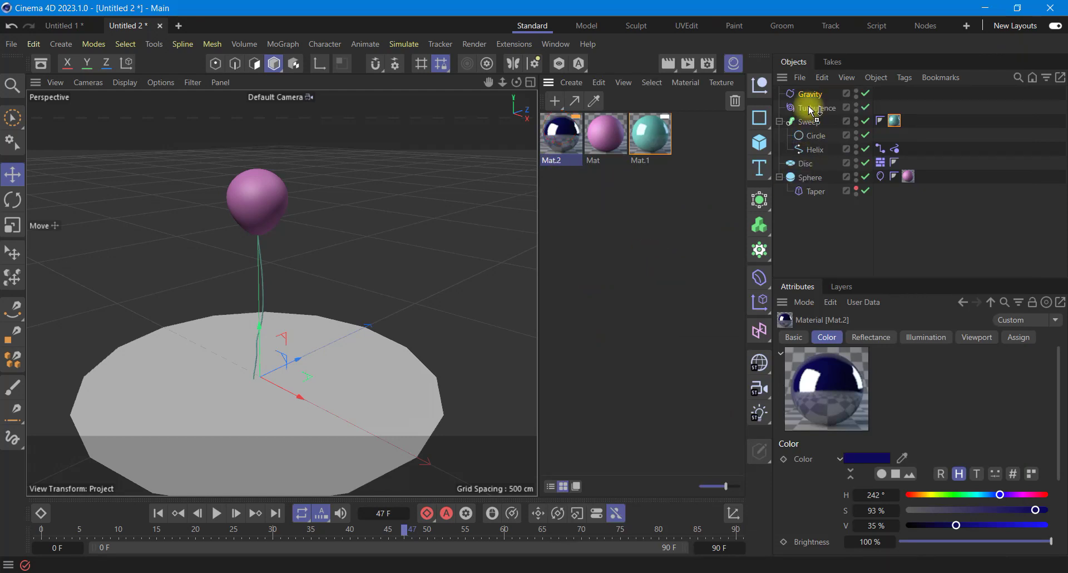
pyautogui.moveTo(668, 269); pyautogui.dragTo(806, 163)
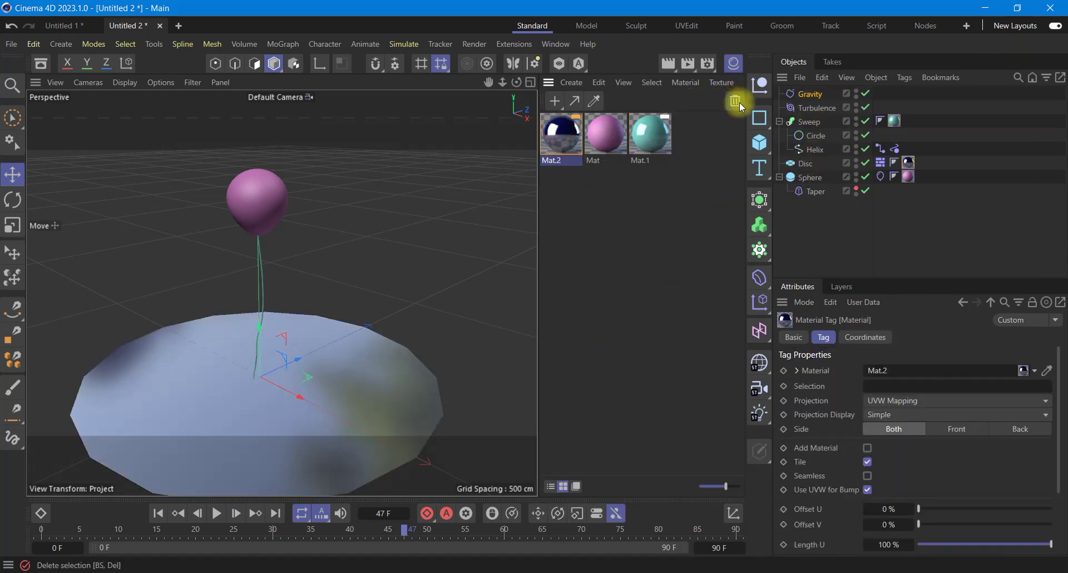
# - Set the Disc's Rotation Segments to 83
pyautogui.click(734, 63)
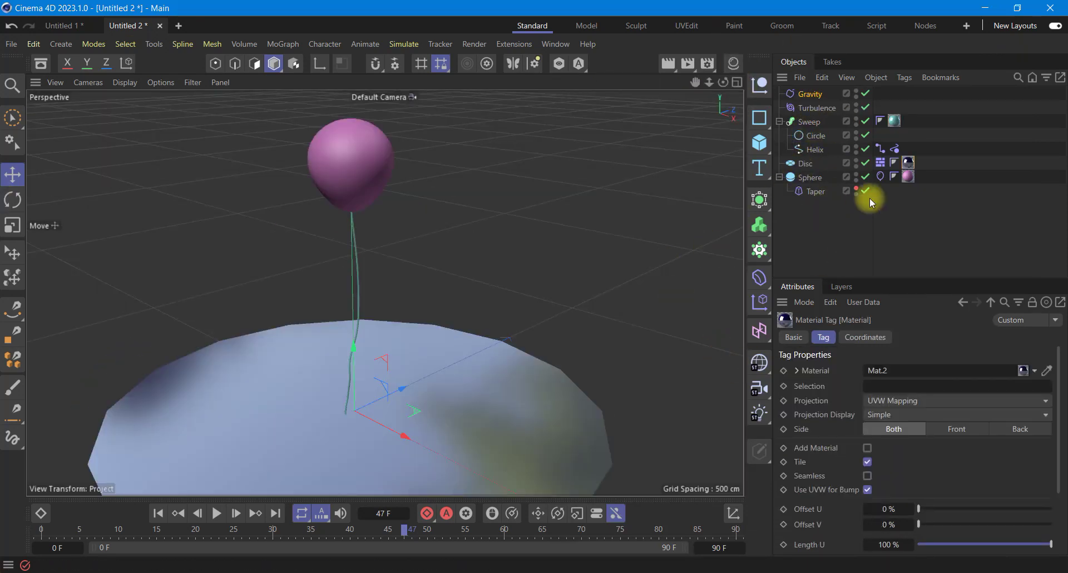
pyautogui.click(808, 164)
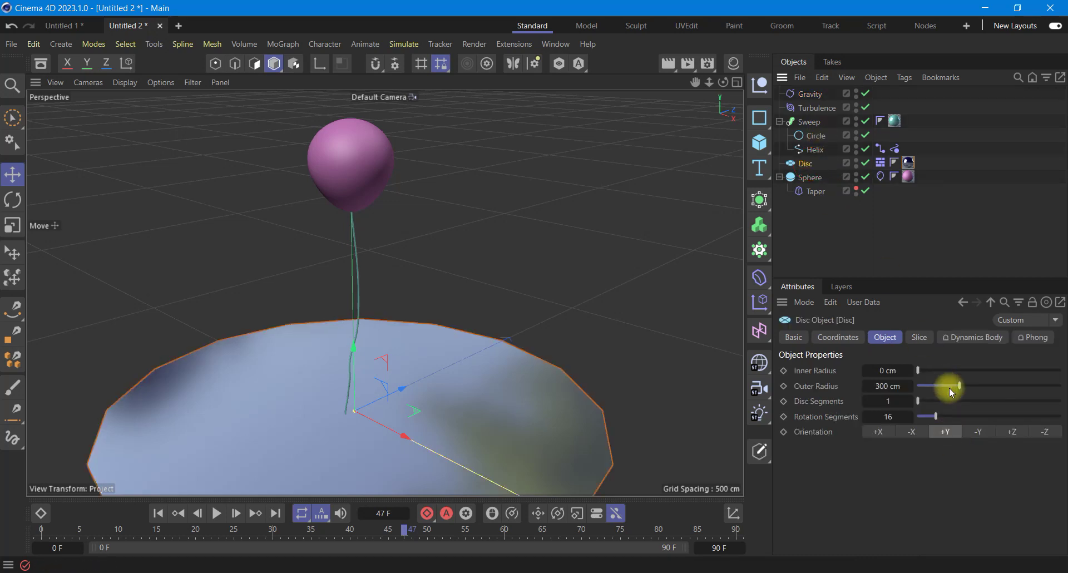
pyautogui.moveTo(939, 416); pyautogui.dragTo(1036, 416)
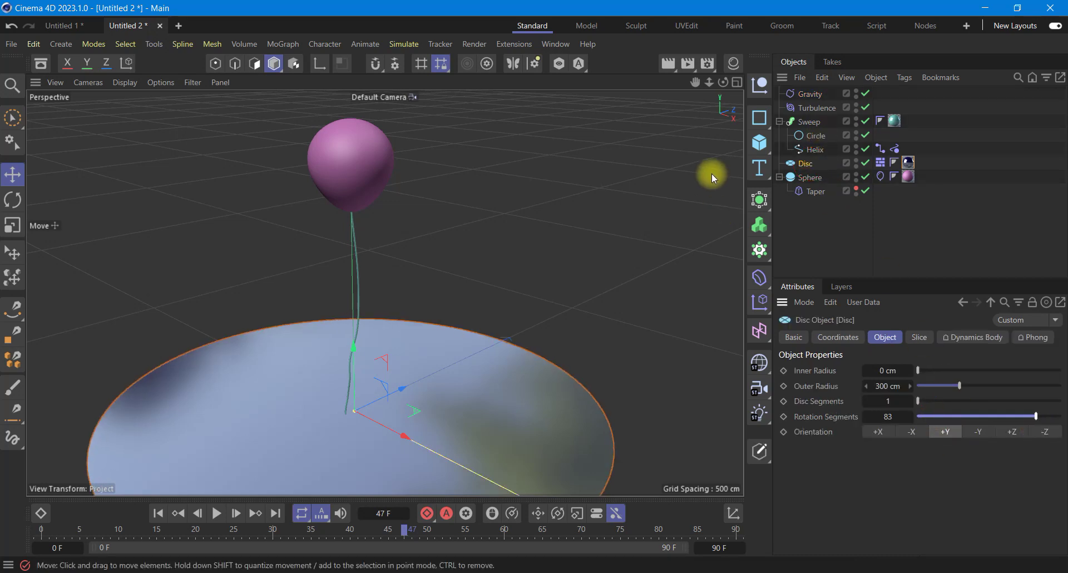
# - Render the view and play the balloon animation, pausing around frame 88
pyautogui.click(669, 59)
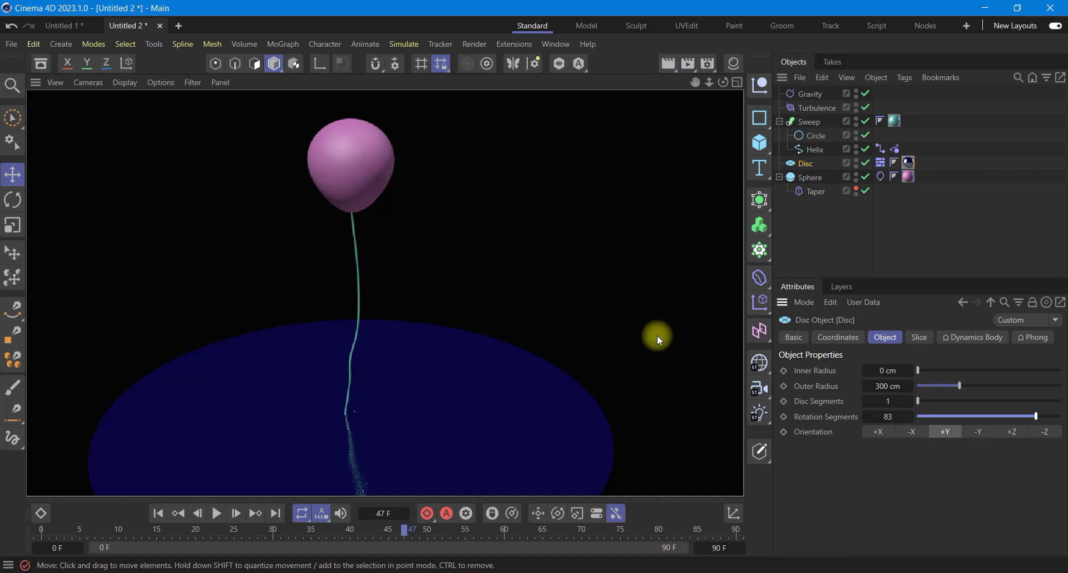
pyautogui.click(215, 515)
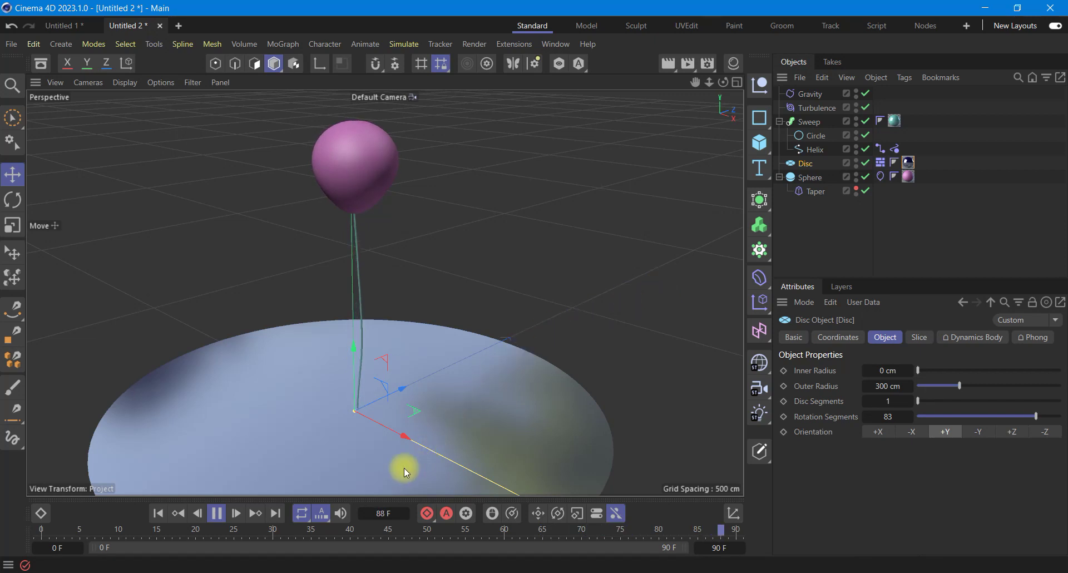
pyautogui.click(216, 514)
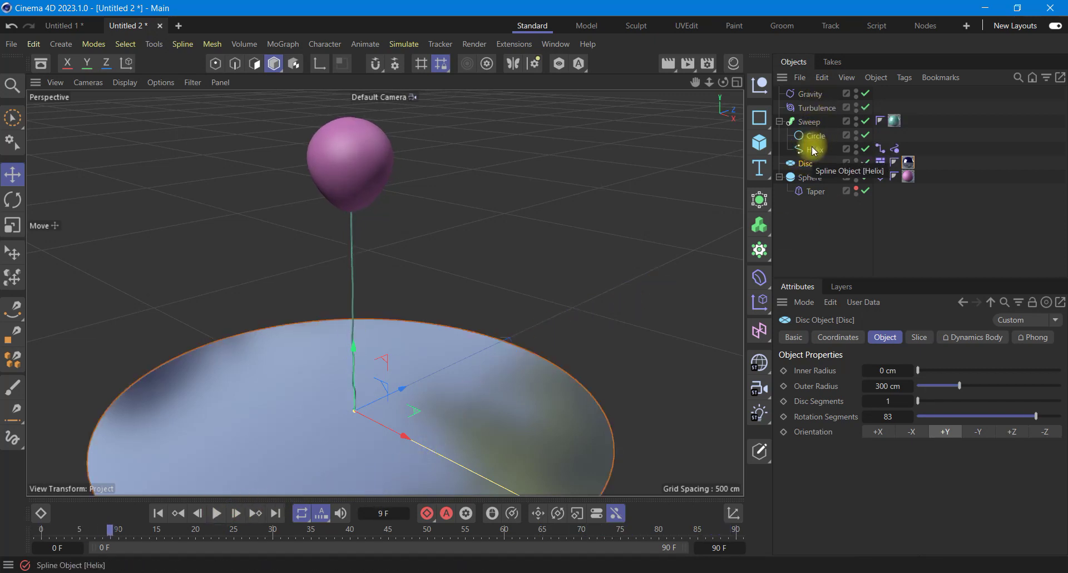
pyautogui.click(1011, 557)
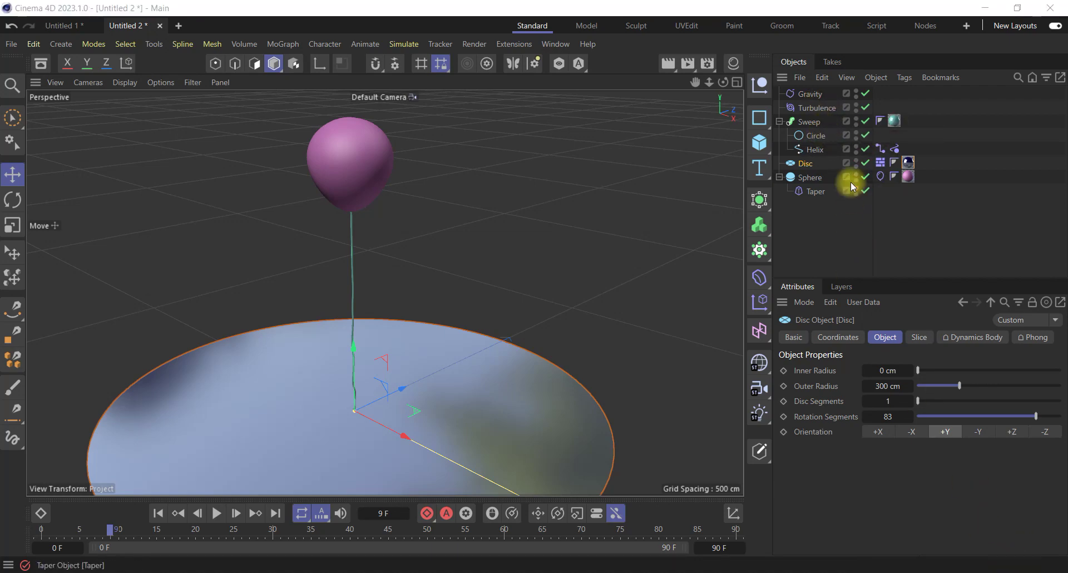
pyautogui.click(734, 63)
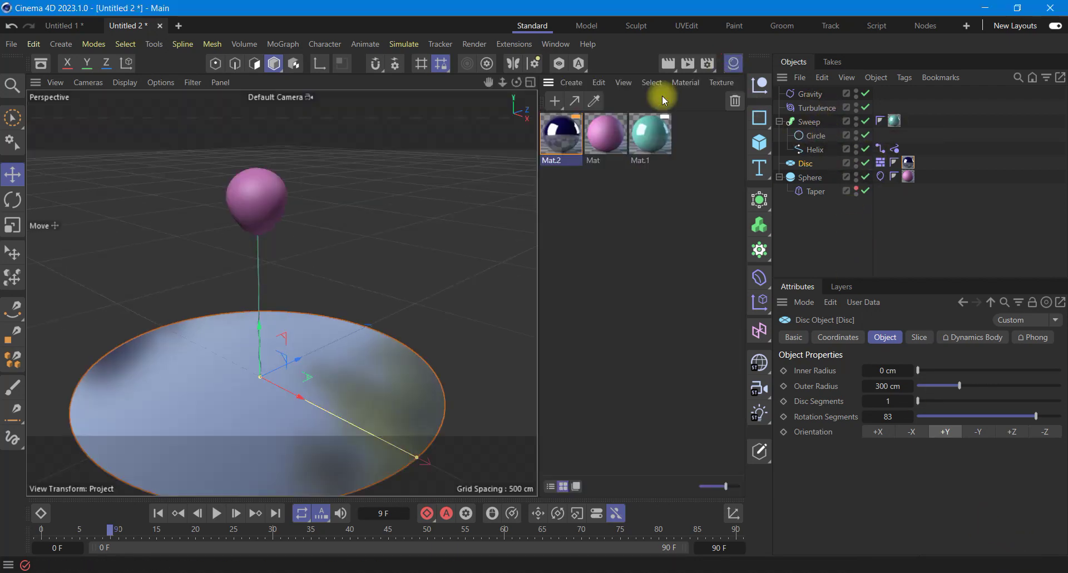
# - Add a Beckmann reflection layer at 45 % brightness to Mat, then render and replay the scene
pyautogui.doubleClick(595, 137)
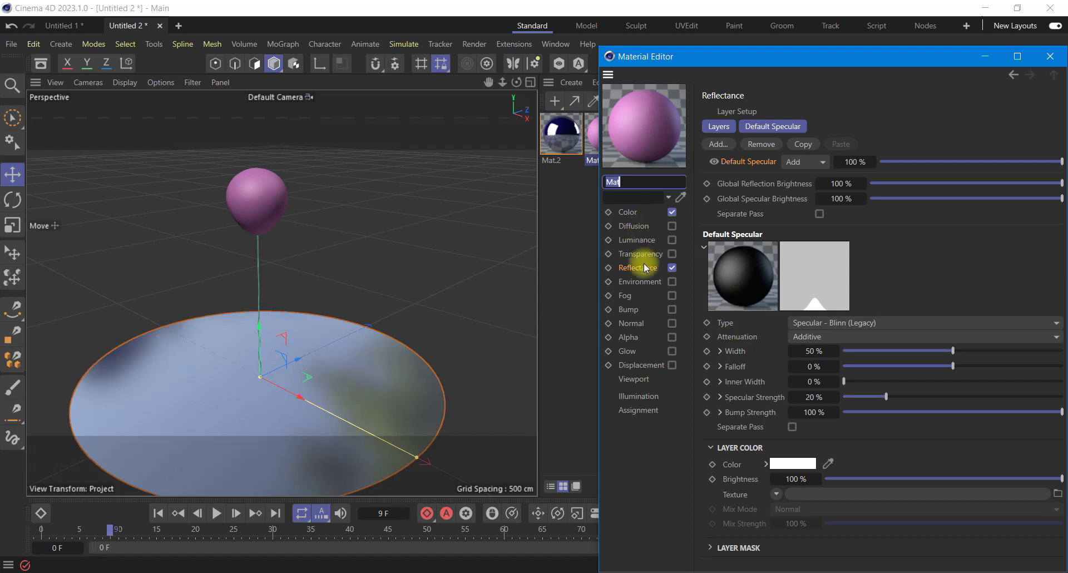
pyautogui.click(718, 144)
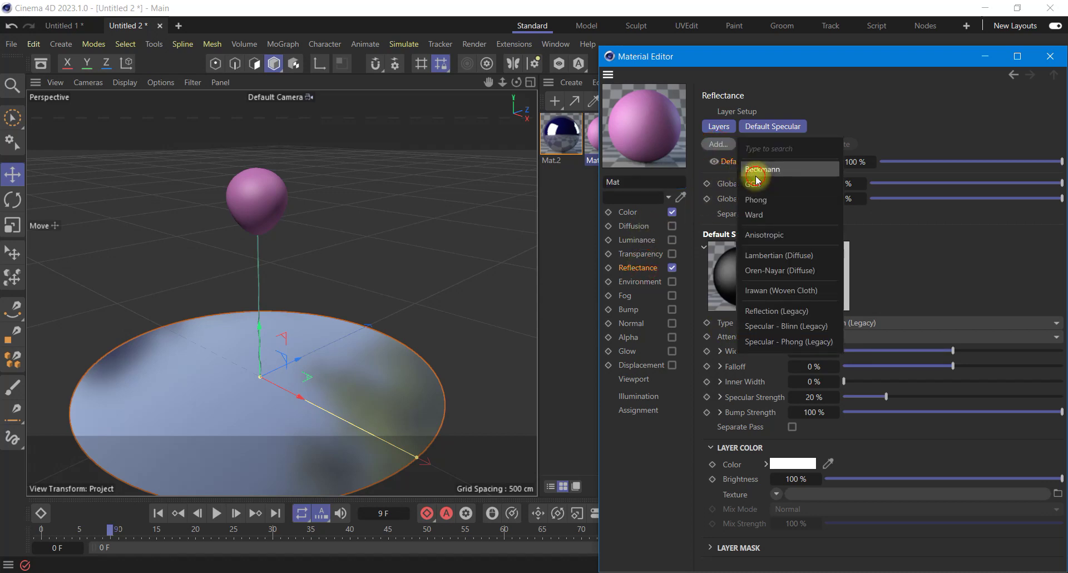
pyautogui.click(756, 176)
pyautogui.click(928, 467)
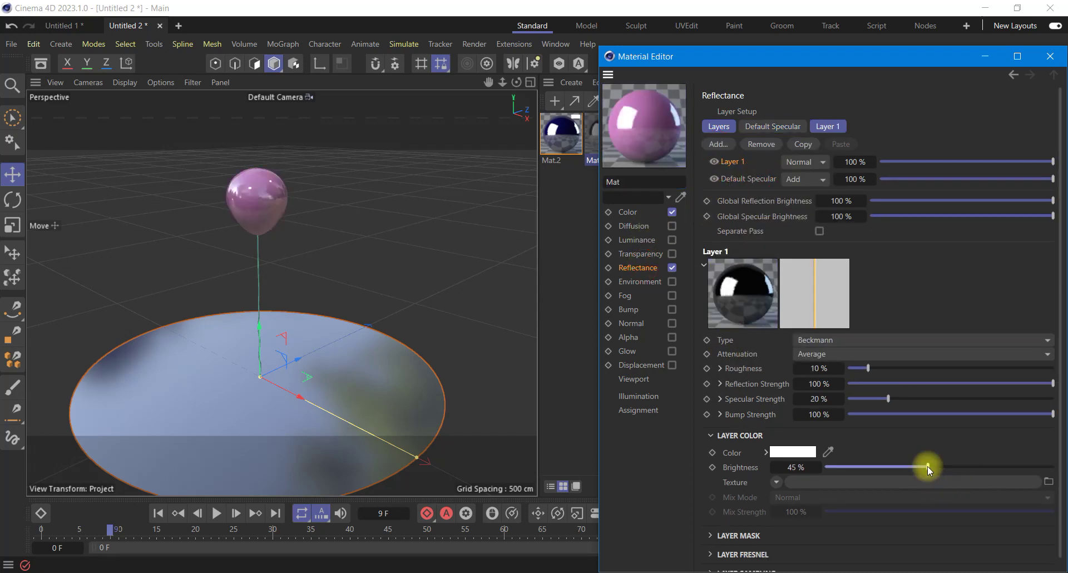
pyautogui.click(1050, 57)
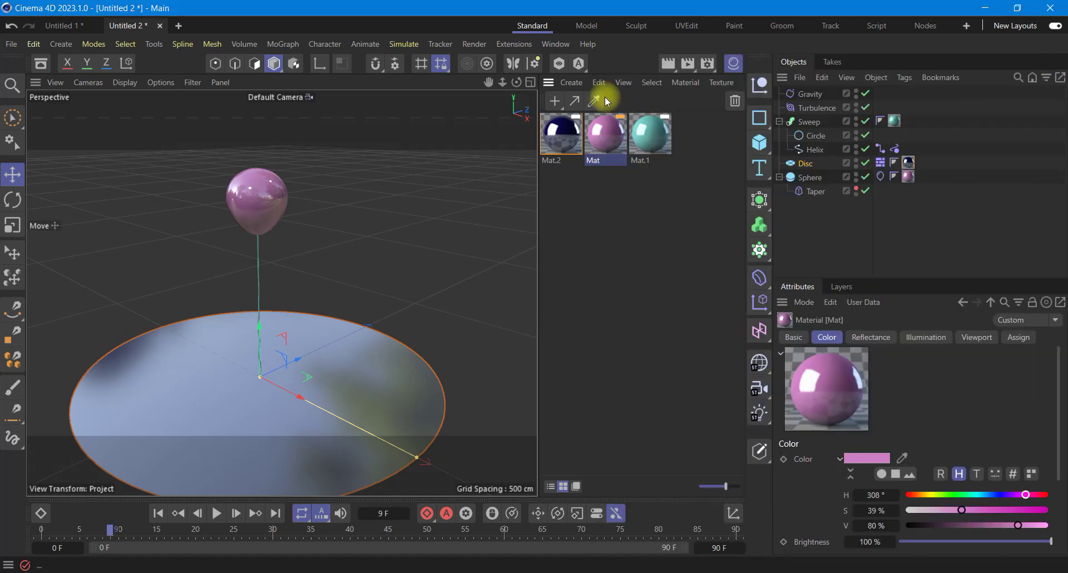
pyautogui.click(660, 62)
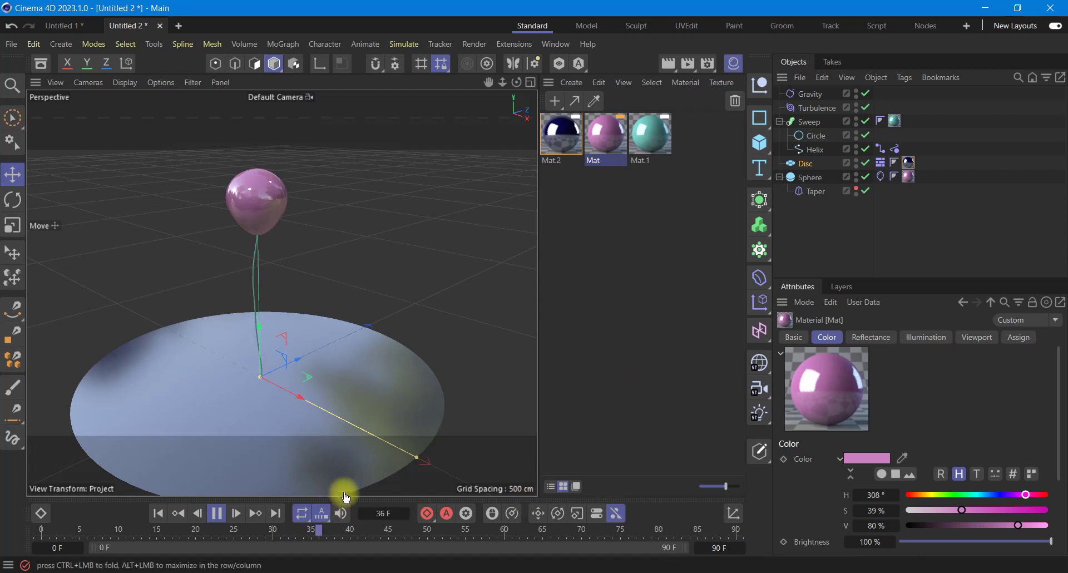
pyautogui.click(217, 512)
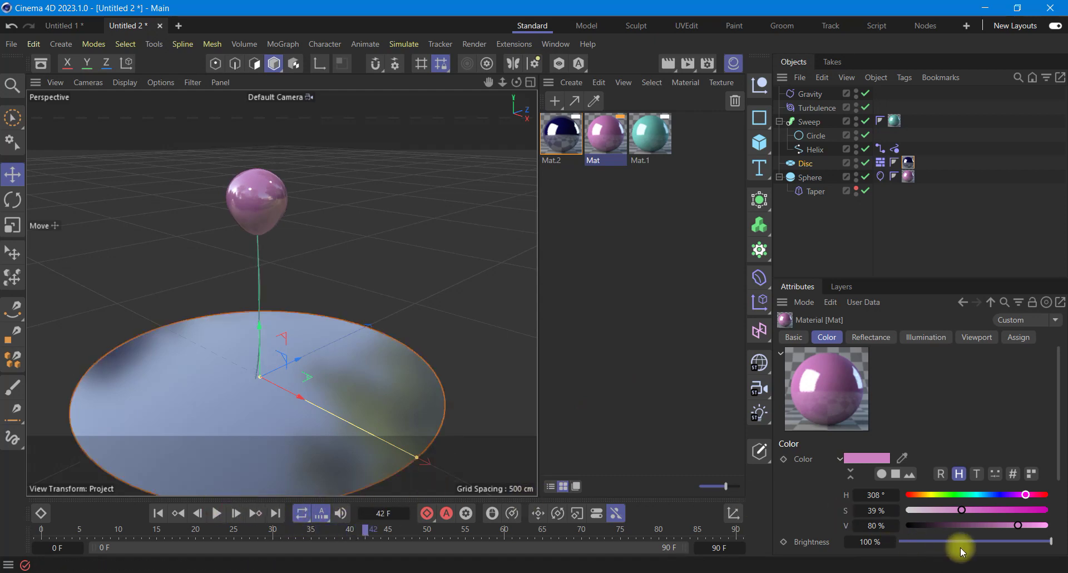